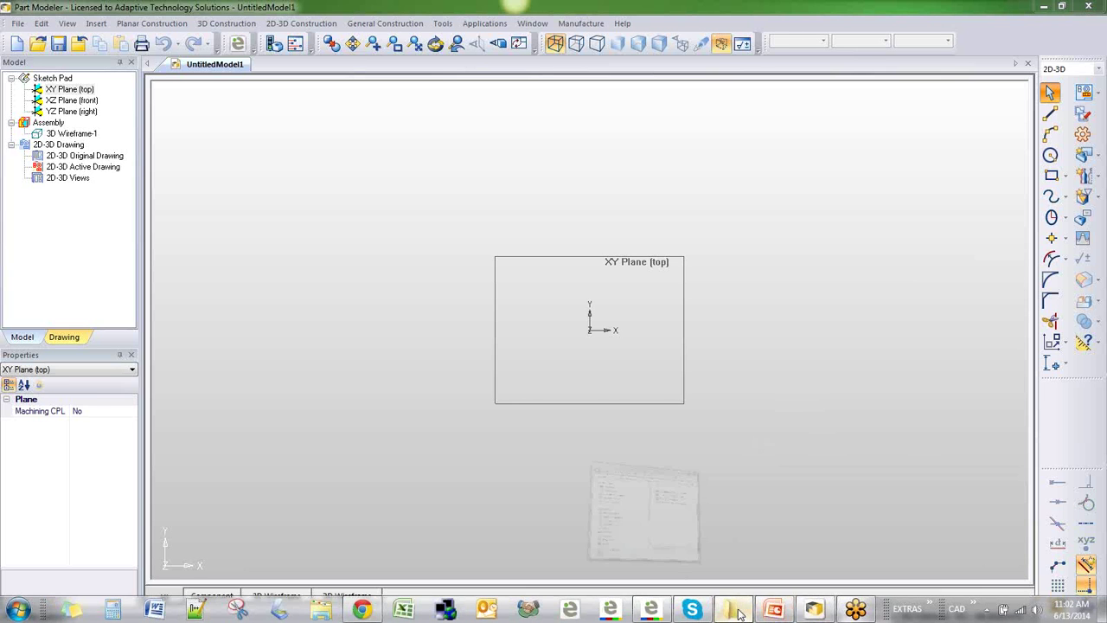
- Import the drawing 2 - Housing Bracket.dxf with the offered scale units and enlarge the 3D preview window
click(740, 614)
drag(437, 188, 590, 220)
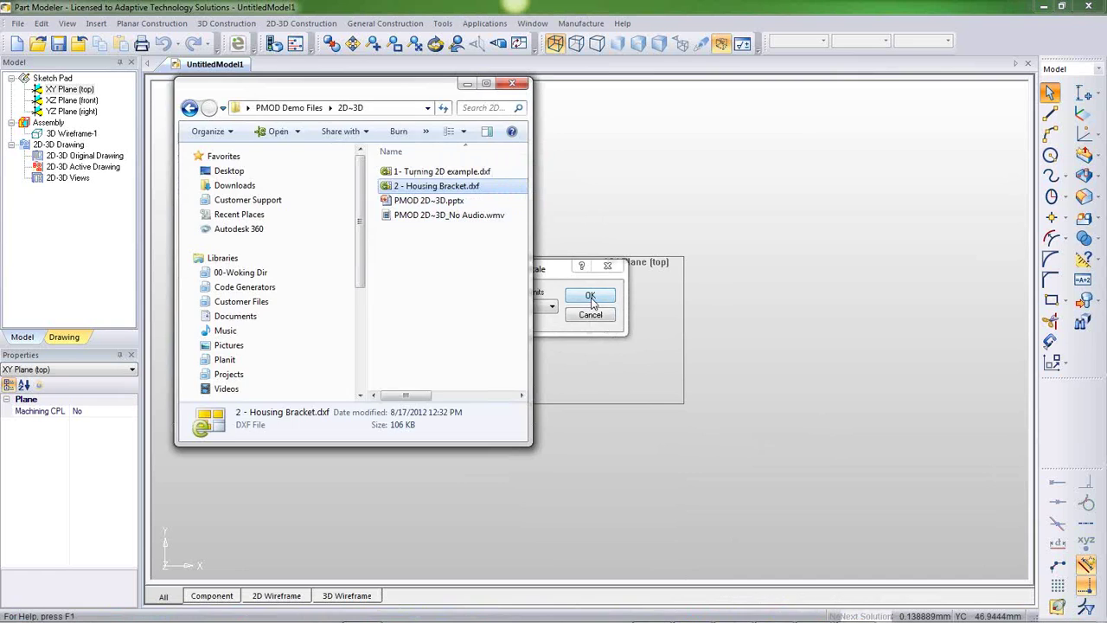
click(591, 297)
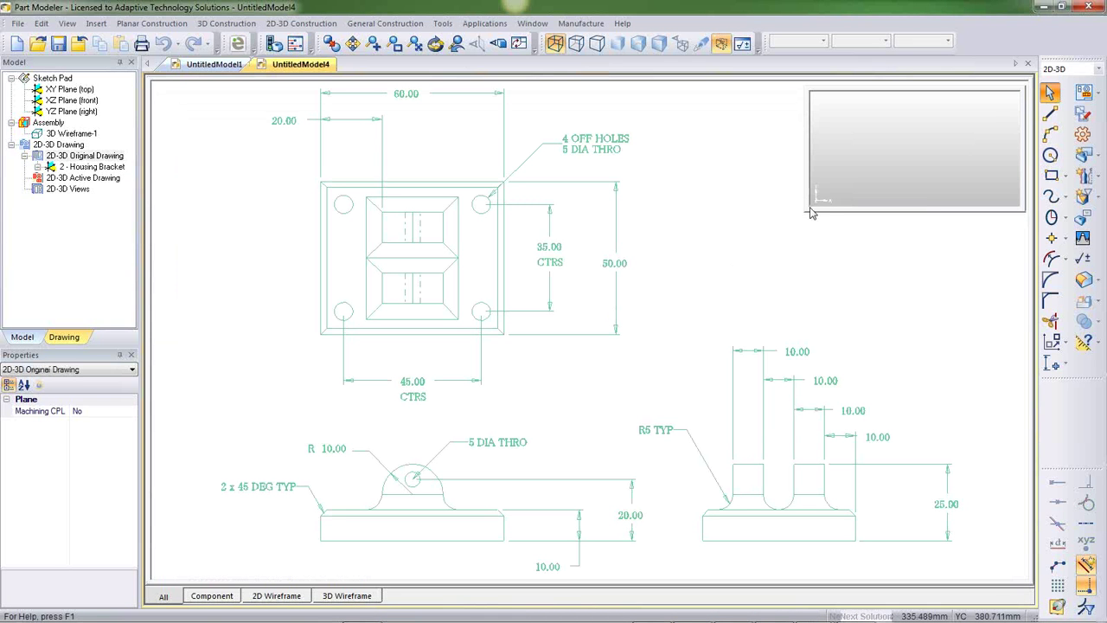
drag(807, 208, 720, 277)
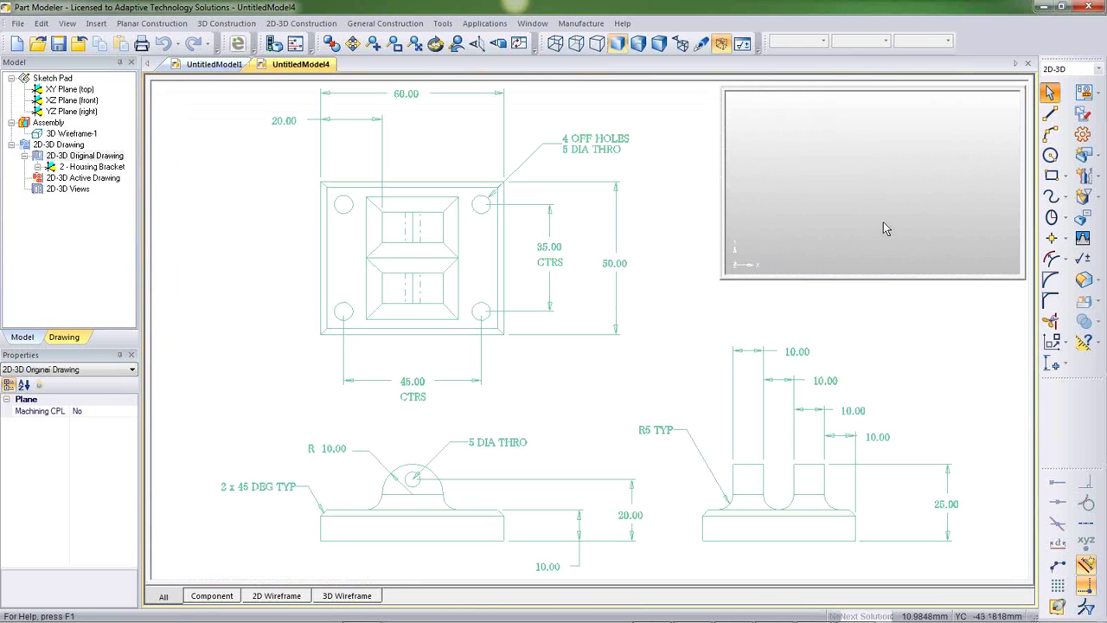
- Define the Front 2D-3D view around the lug elevation, with a manual origin at the base's lower-left corner
click(1084, 95)
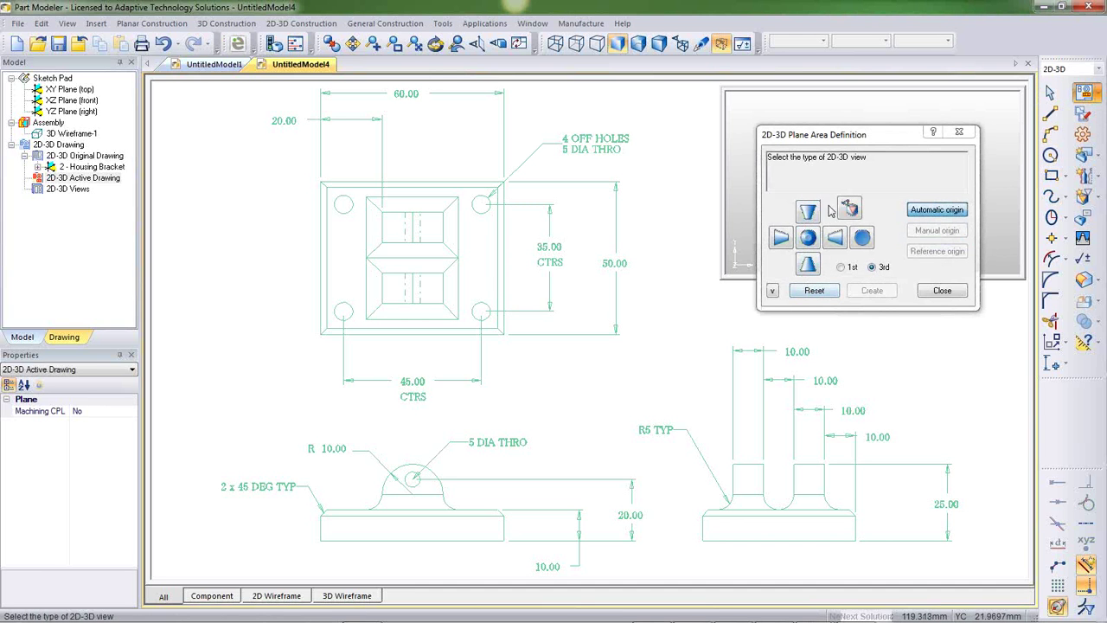
click(809, 239)
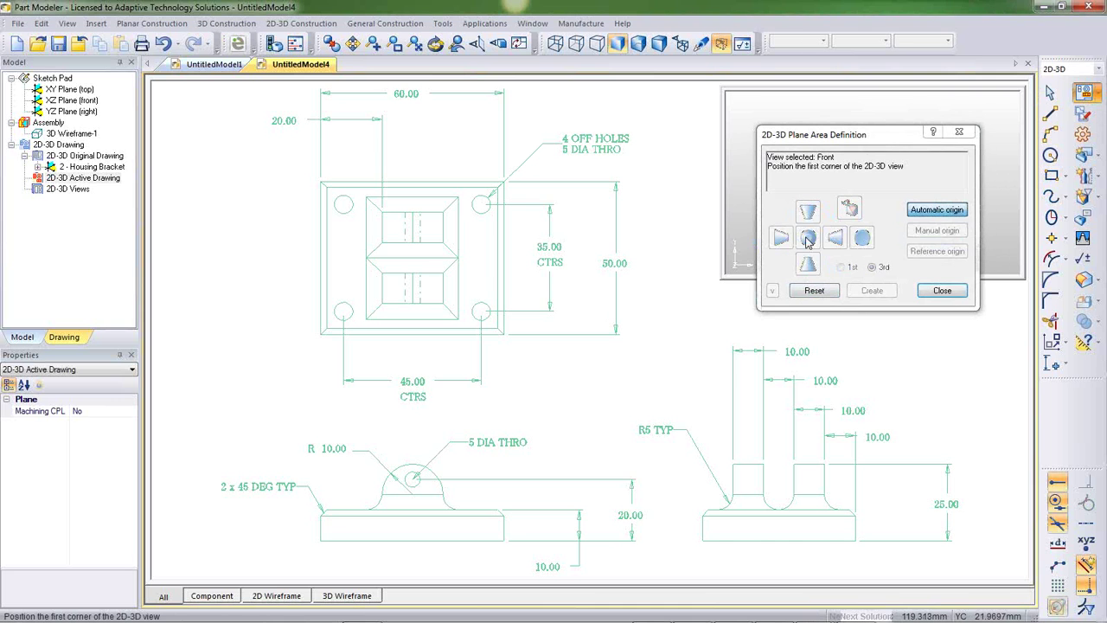
click(284, 441)
click(530, 560)
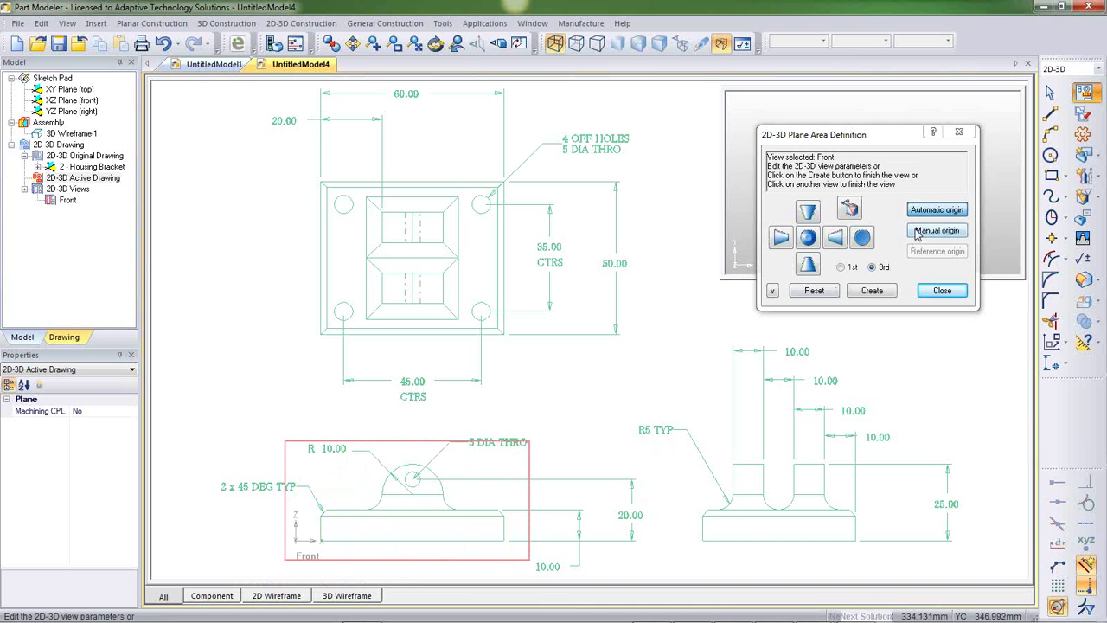
click(918, 232)
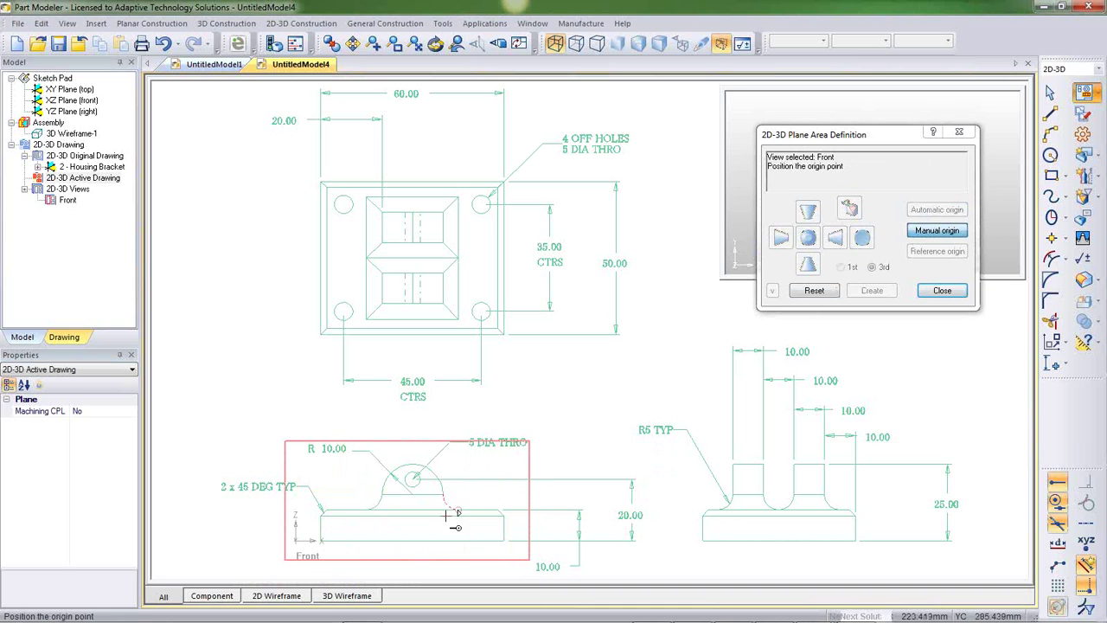
click(325, 541)
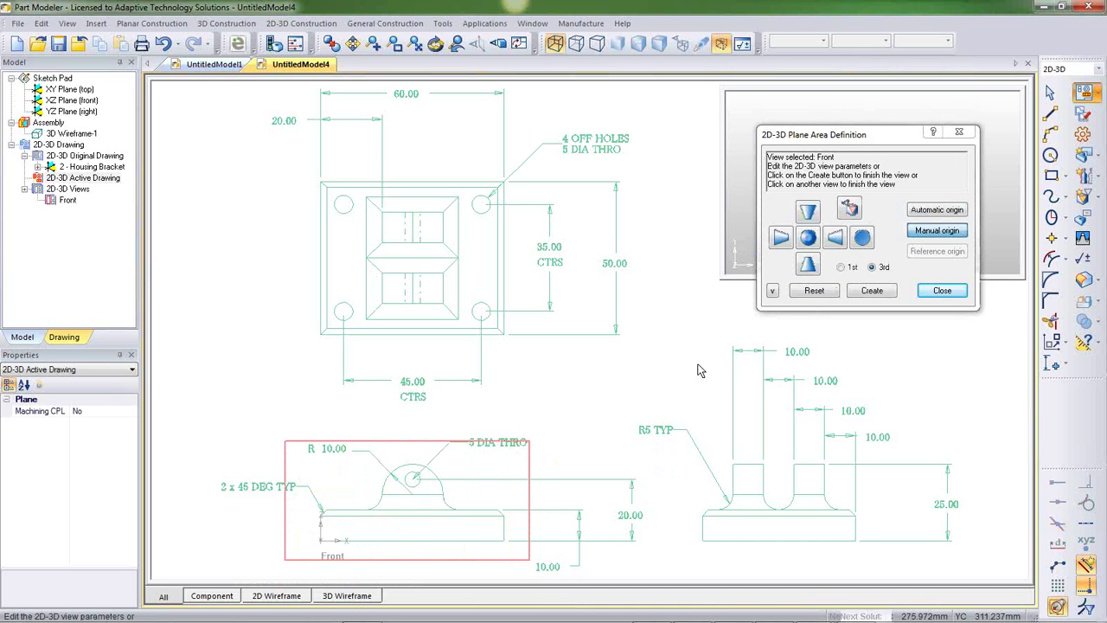
- Define the Top 2D-3D view around the 60 x 50 plan view using the automatic origin
click(809, 216)
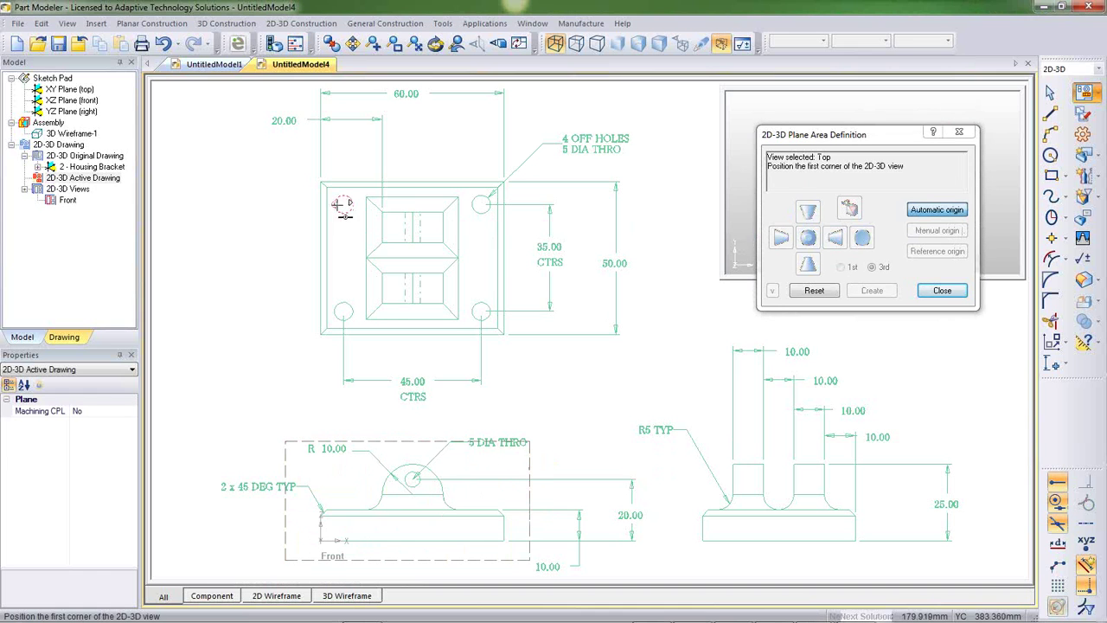
click(306, 170)
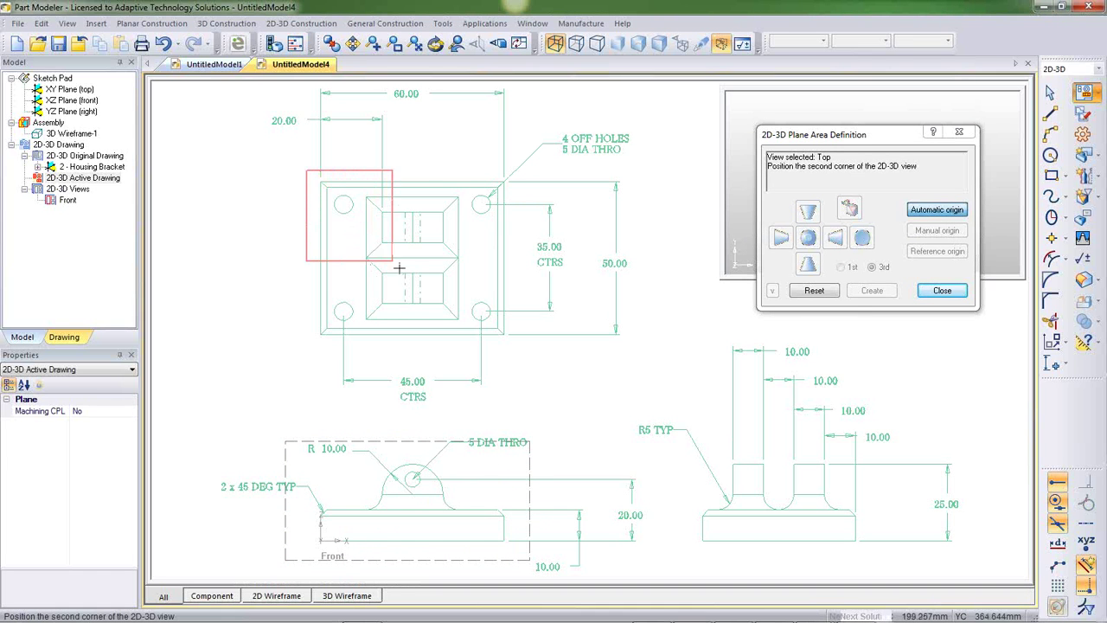
click(520, 352)
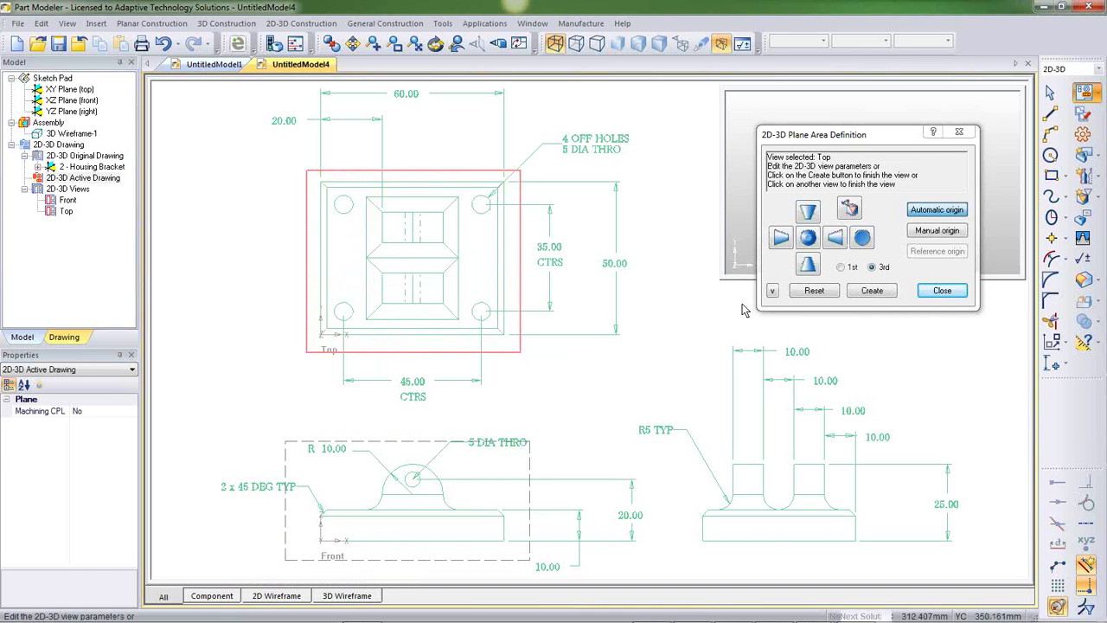
- Define the Right 2D-3D view around the two-lug side elevation with the automatic origin, and finish the view definition
click(840, 238)
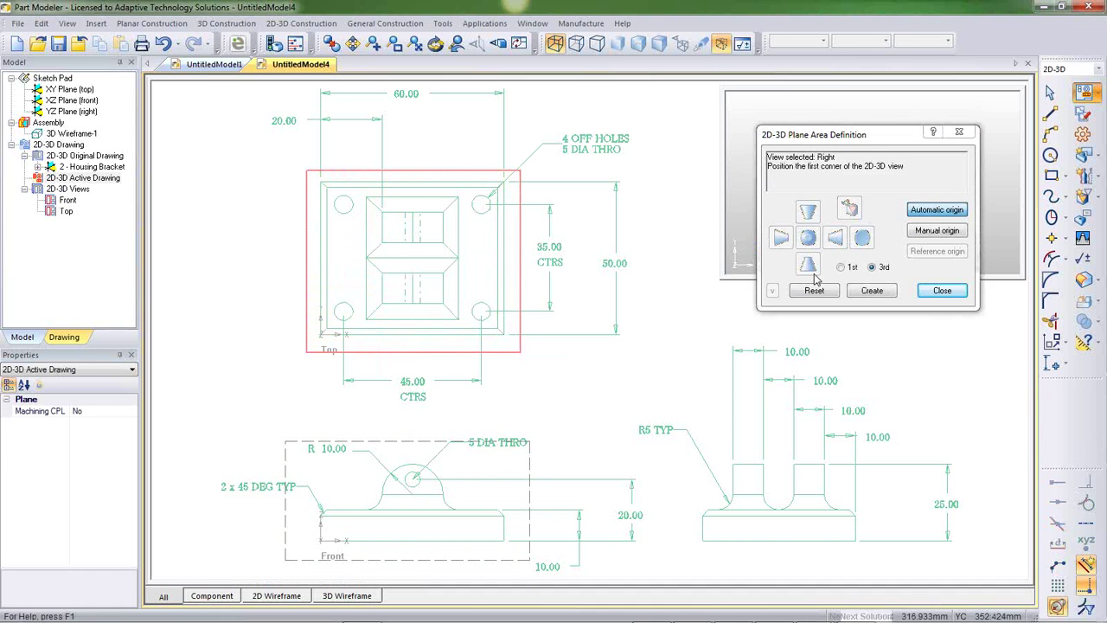
click(681, 451)
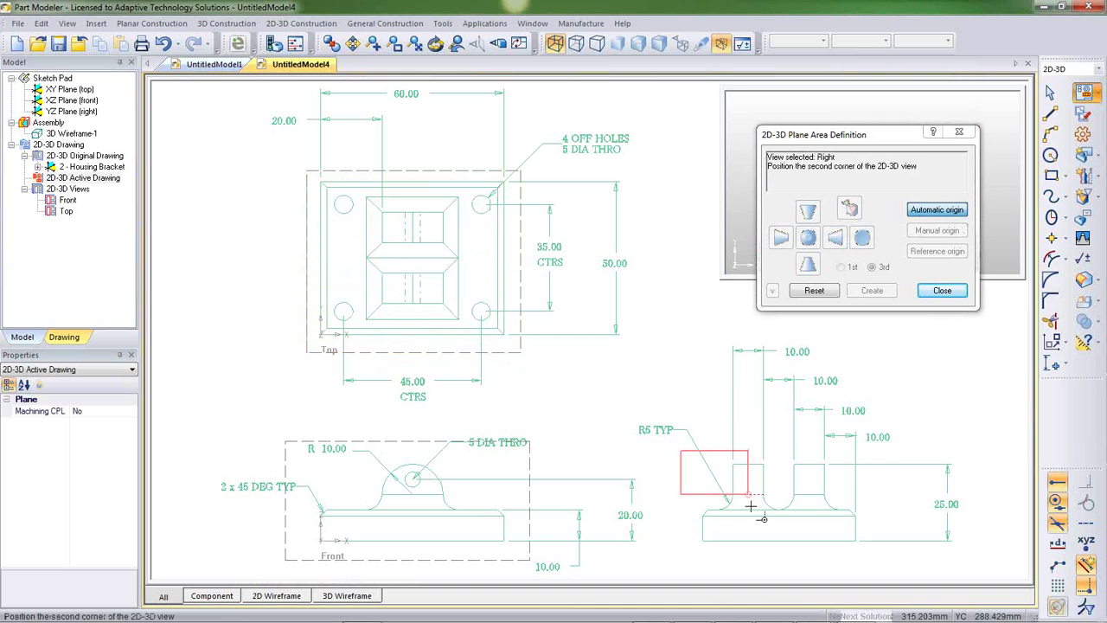
click(872, 557)
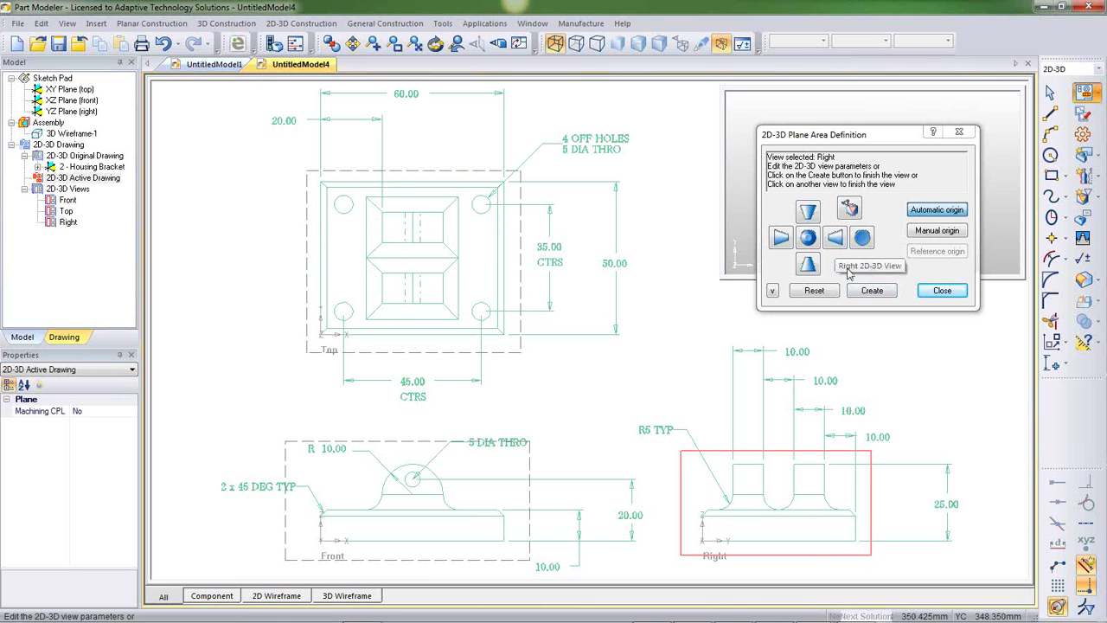
click(868, 292)
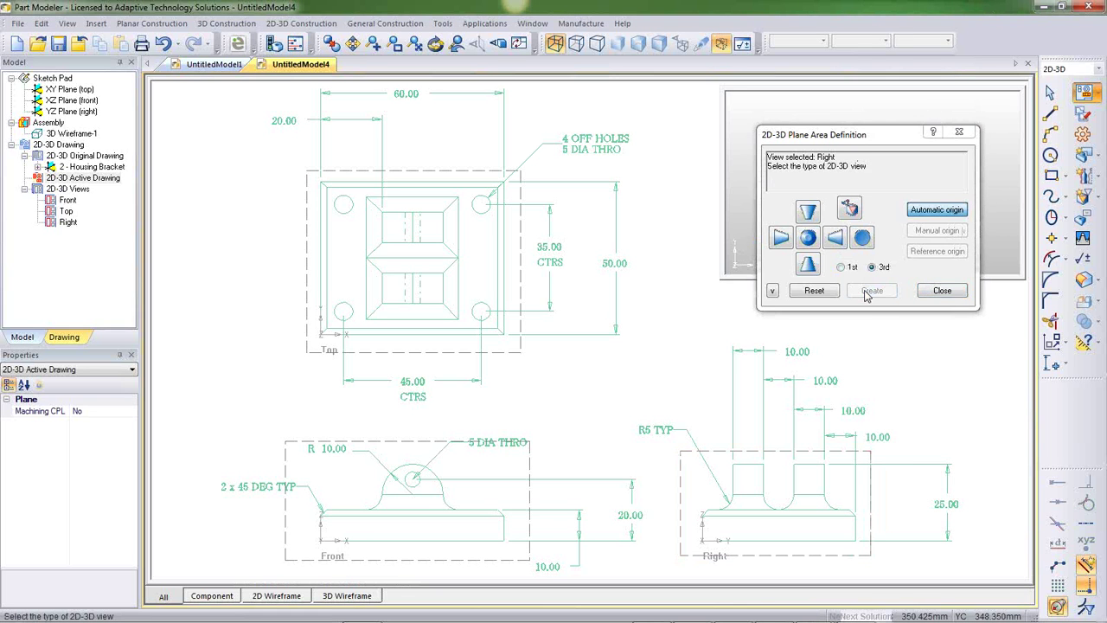
click(943, 291)
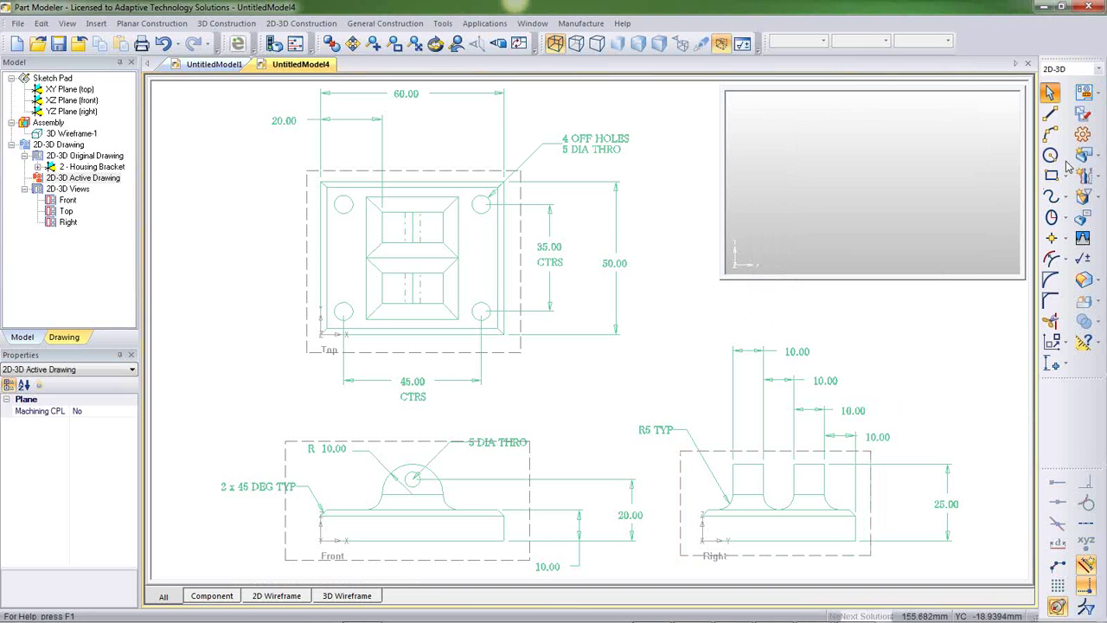
- Trace the outer profiles of the Right, Front and Top views with Auto-loop enabled
click(1083, 115)
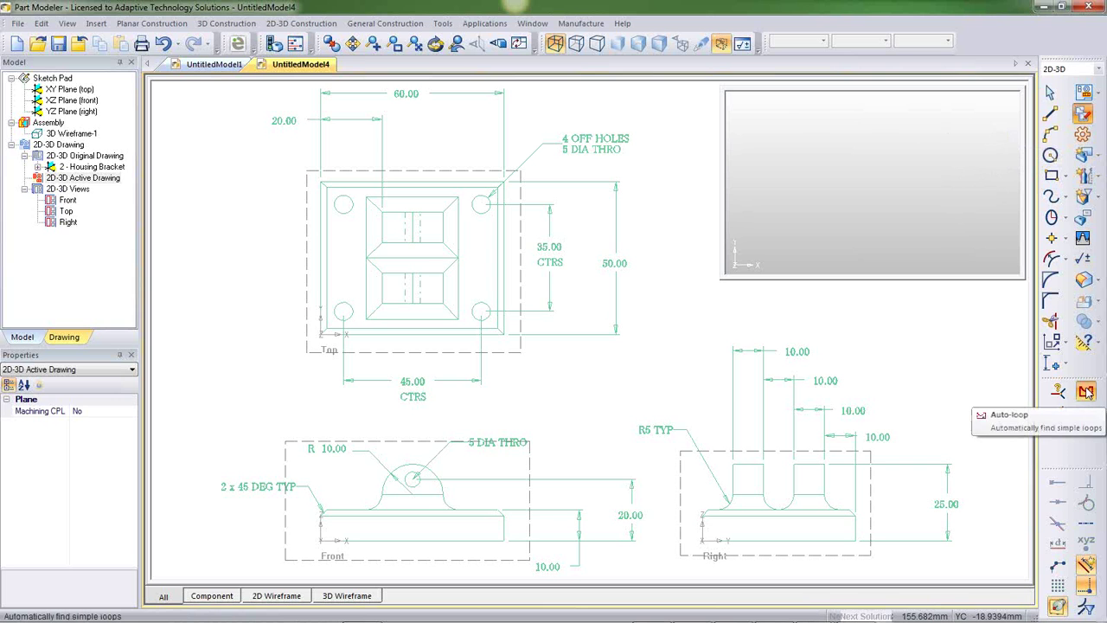
click(1088, 391)
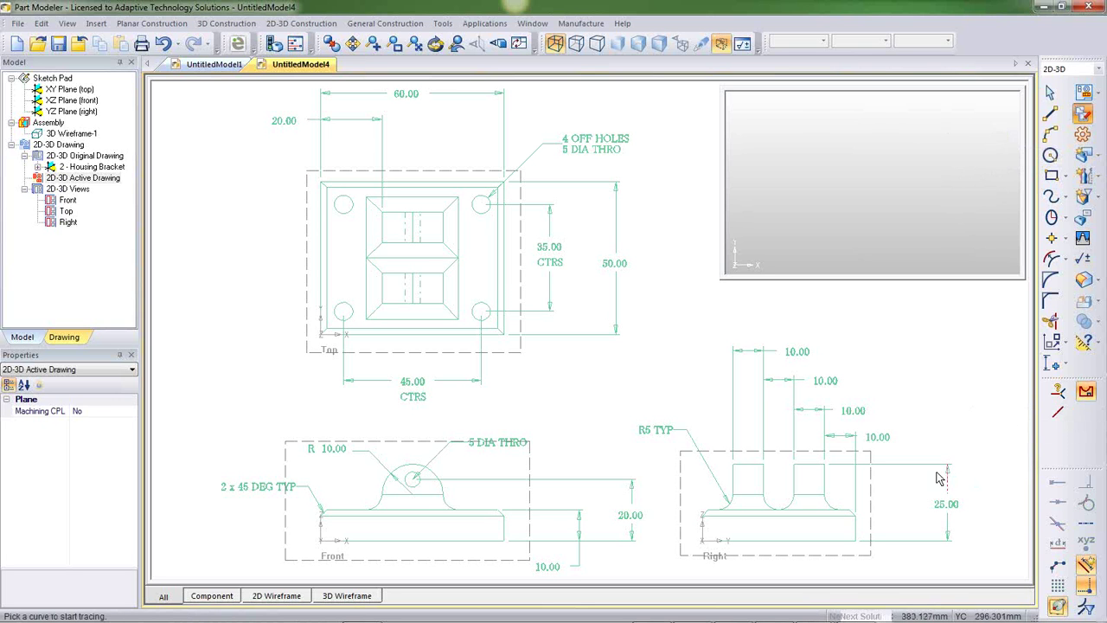
click(829, 506)
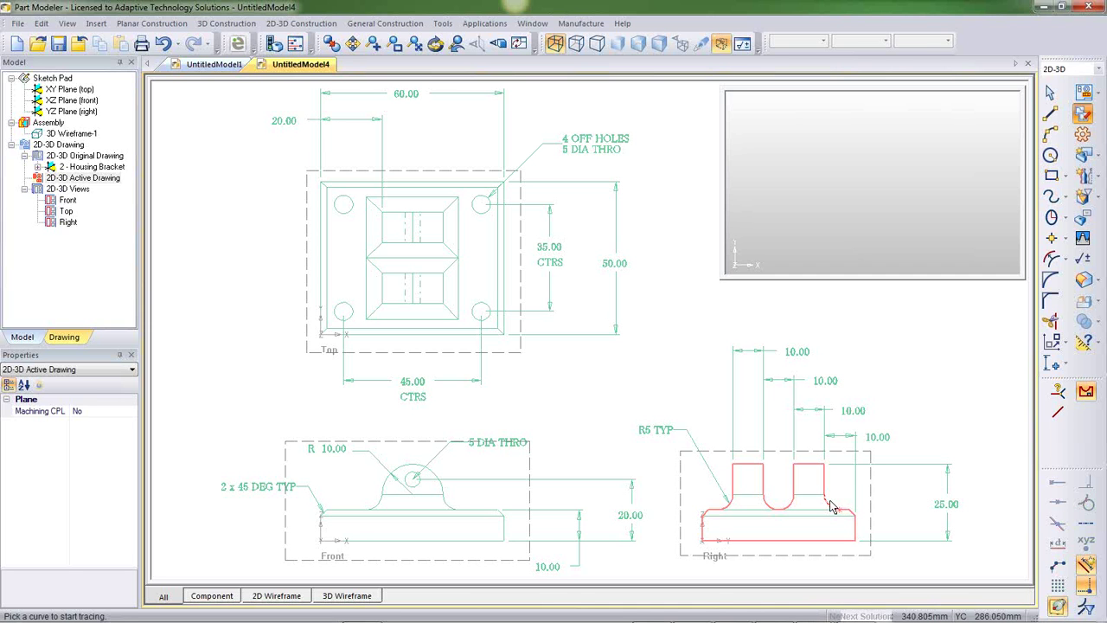
click(509, 528)
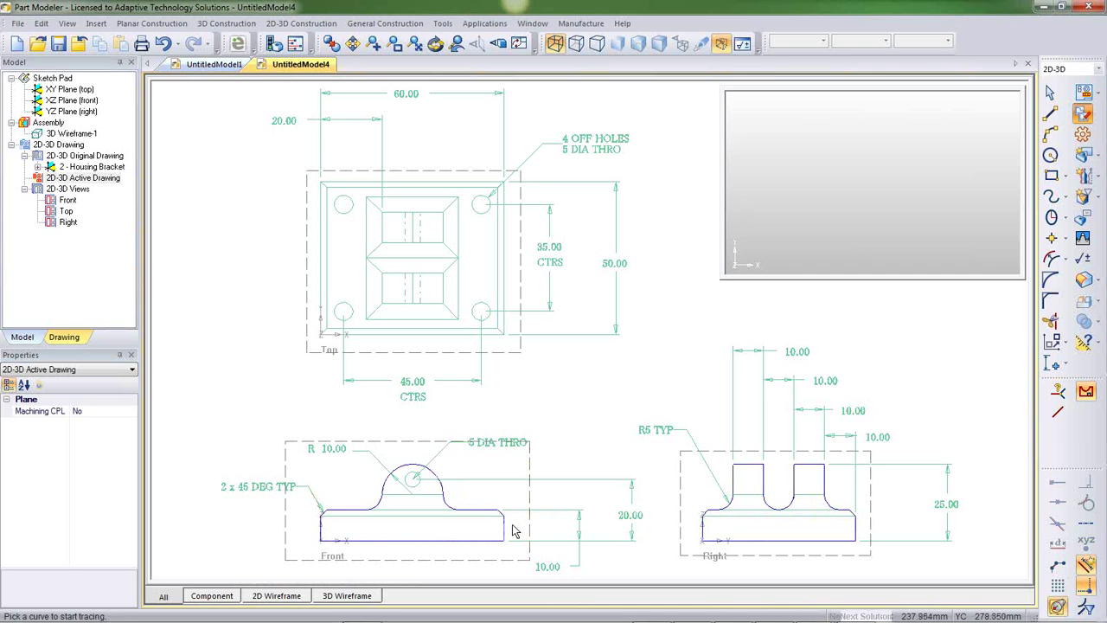
click(501, 341)
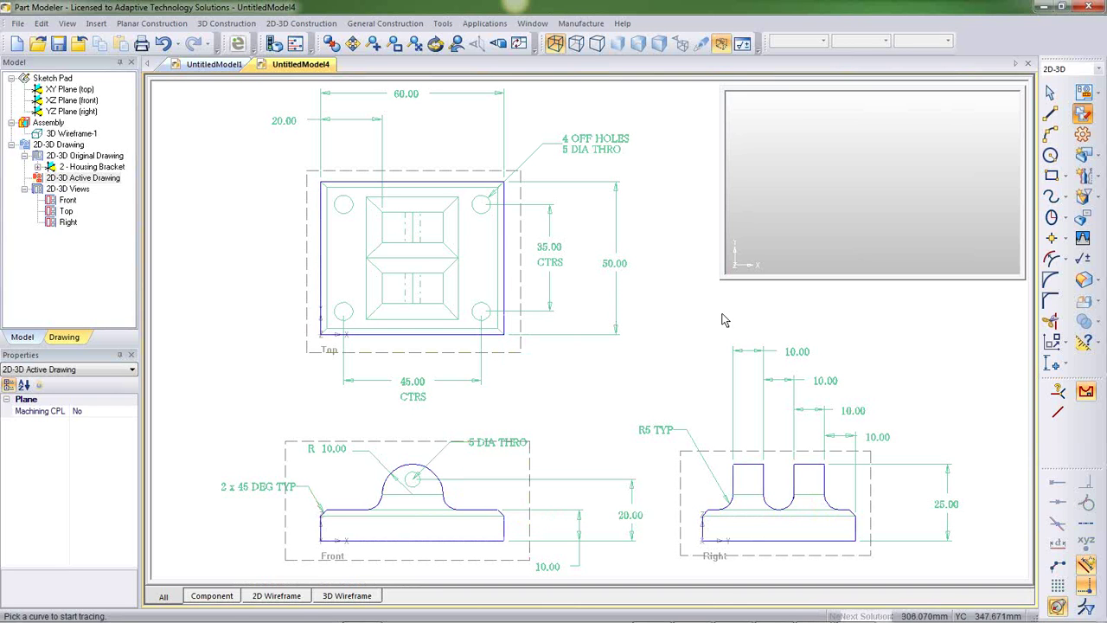
- Generate the solid bracket from the three traced profiles and enlarge the 3D preview window further
click(1084, 136)
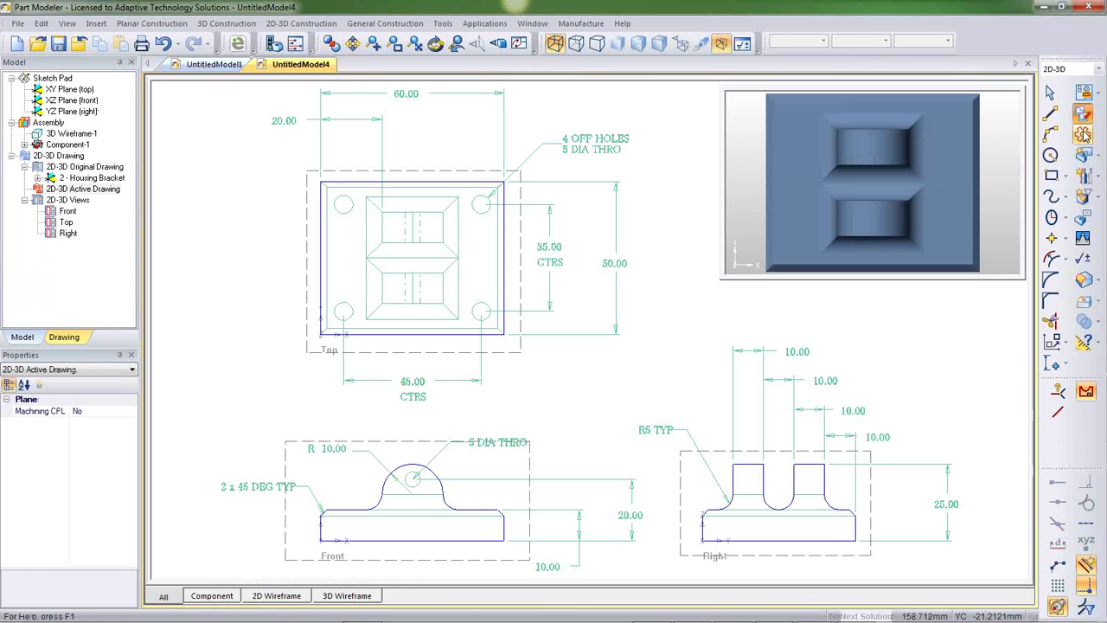
drag(723, 275, 684, 319)
mouse_move(797, 289)
middle_down()
mouse_move(774, 316)
mouse_move(855, 227)
mouse_move(744, 228)
mouse_move(1013, 226)
mouse_move(876, 222)
mouse_move(856, 212)
mouse_move(880, 161)
mouse_move(857, 180)
middle_up()
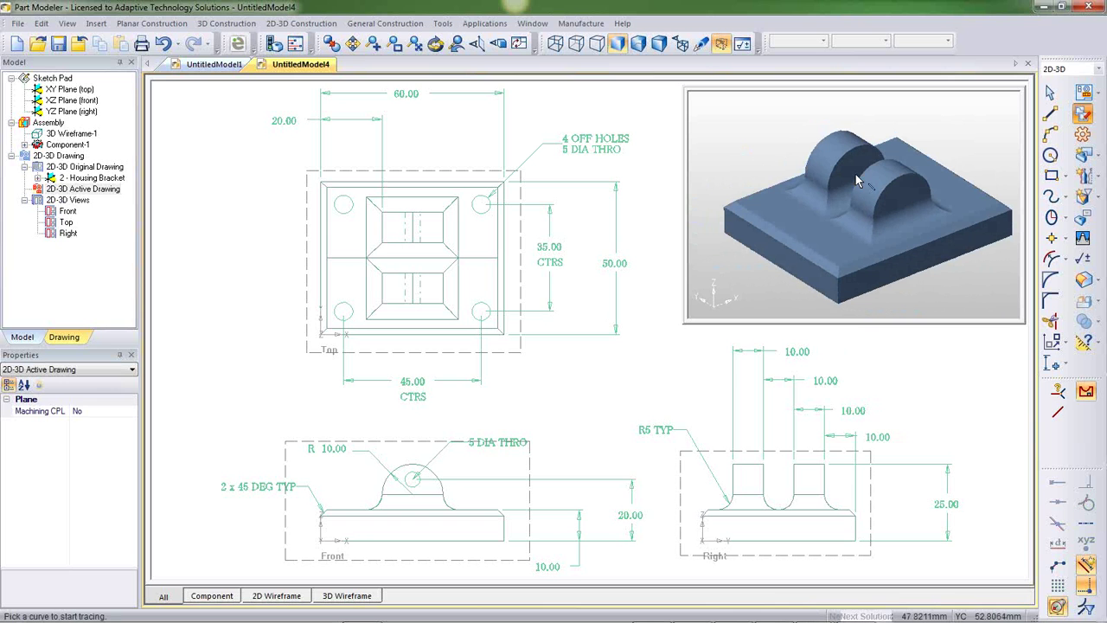
- Trace the four corner hole circles in the Top view and extrude them as a Cut Through of the base
click(483, 208)
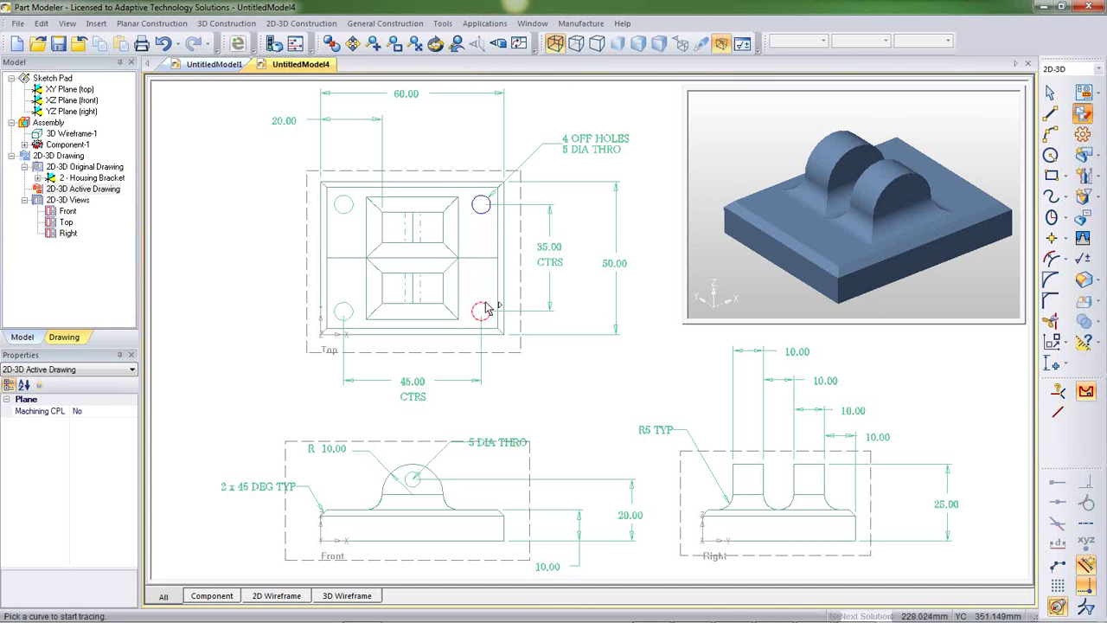
click(484, 310)
click(346, 312)
click(349, 211)
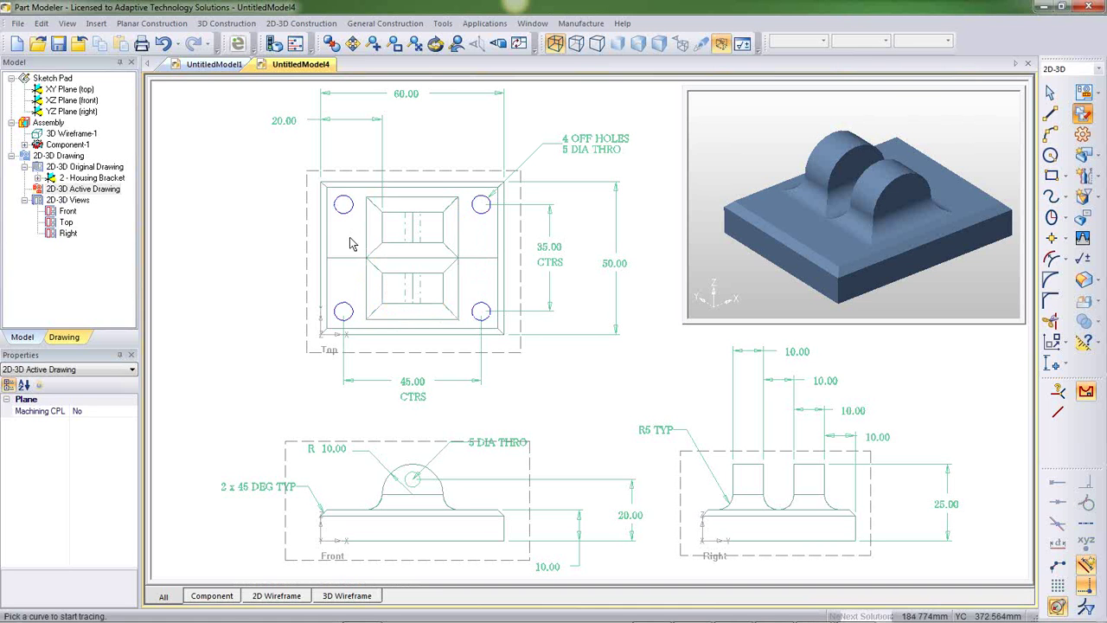
click(1084, 135)
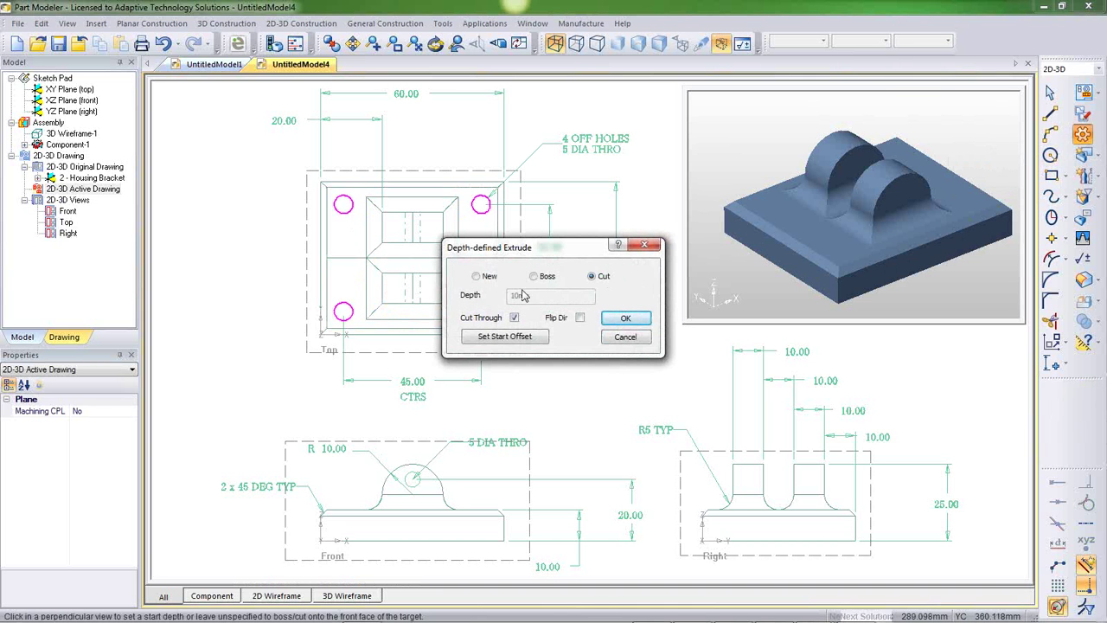
click(626, 320)
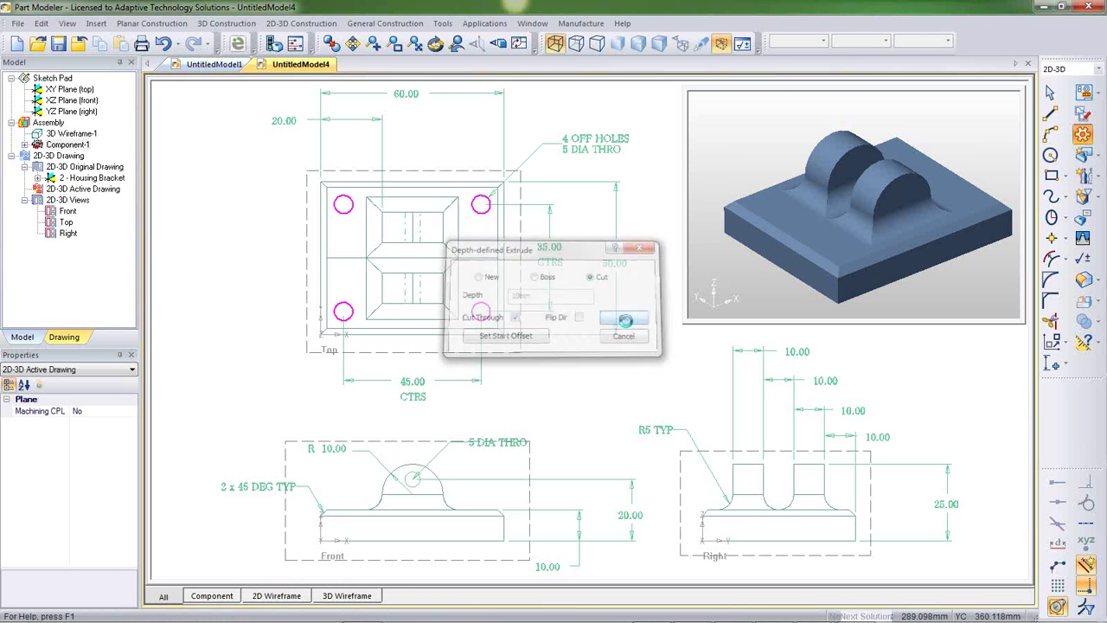
mouse_move(881, 192)
middle_down()
mouse_move(861, 228)
mouse_move(872, 172)
middle_up()
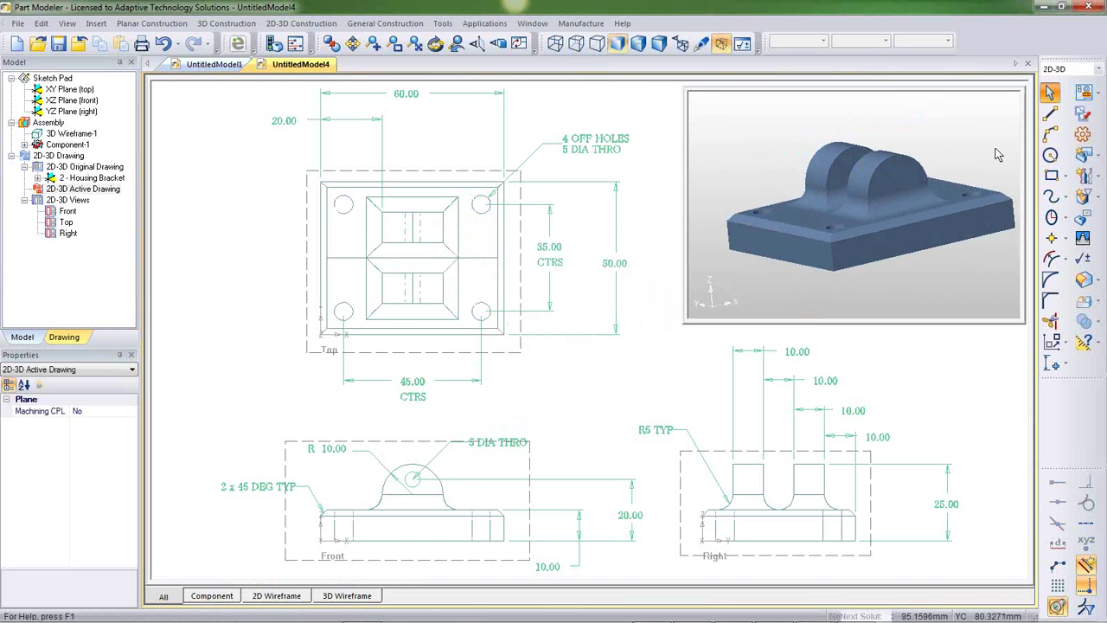
- Trace the 5 DIA hole circle in the Front view and extrude it as a Cut Through of both lugs
click(1083, 113)
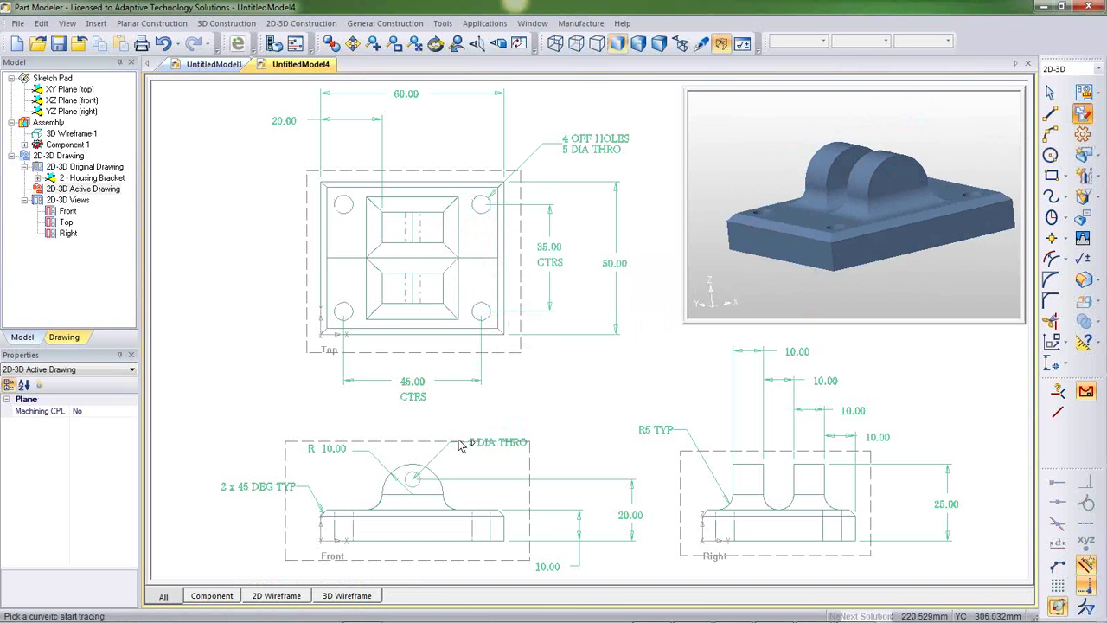
click(422, 483)
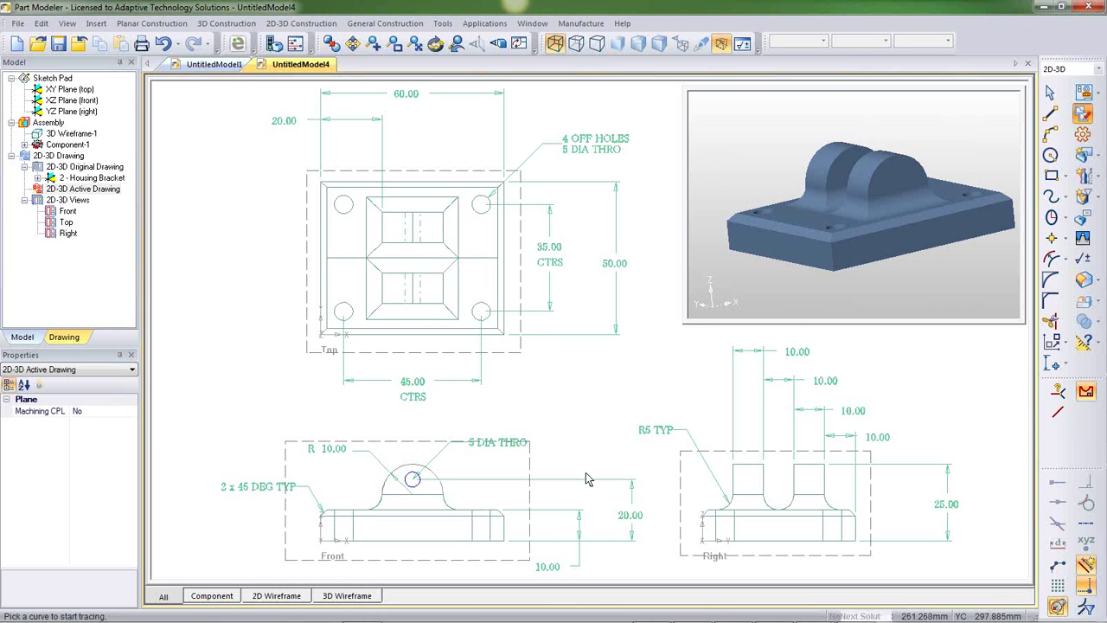
click(1084, 135)
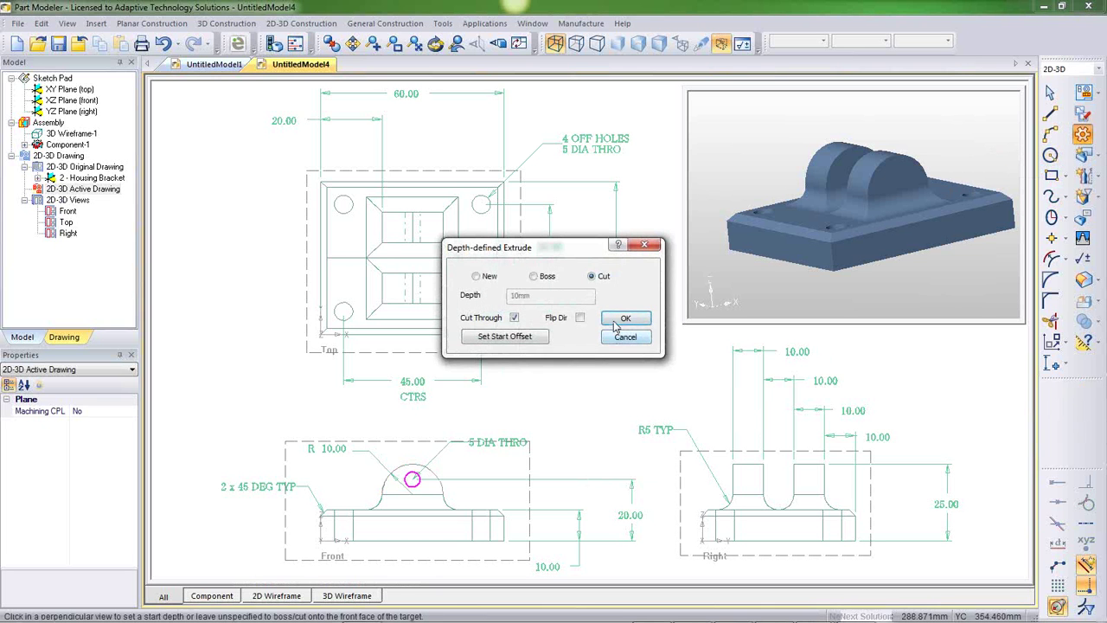
click(623, 320)
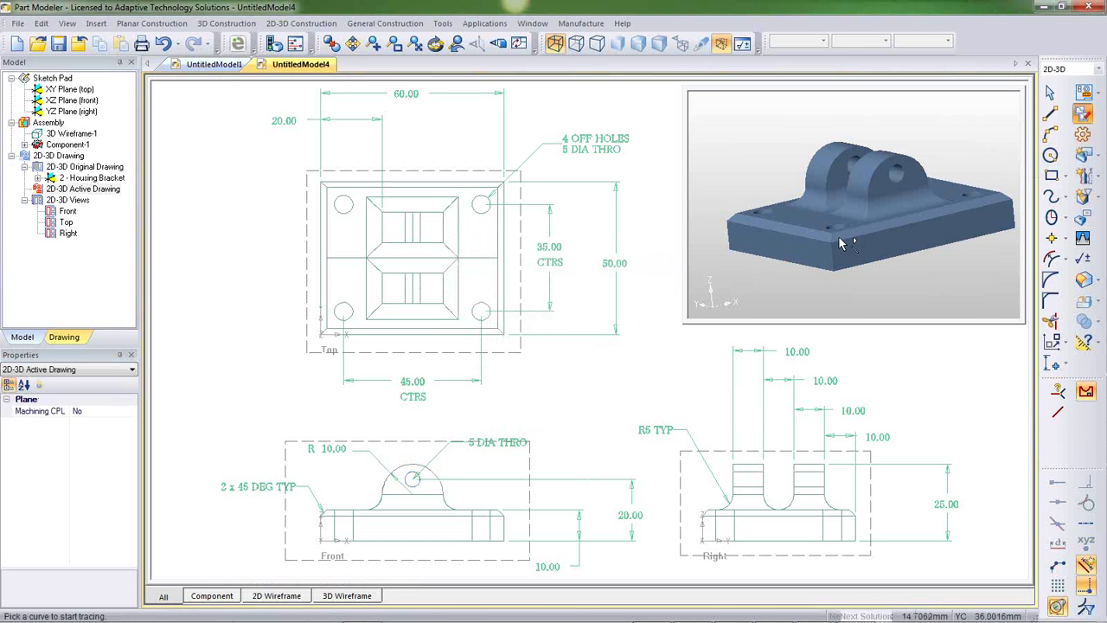
key(ctrl+2)
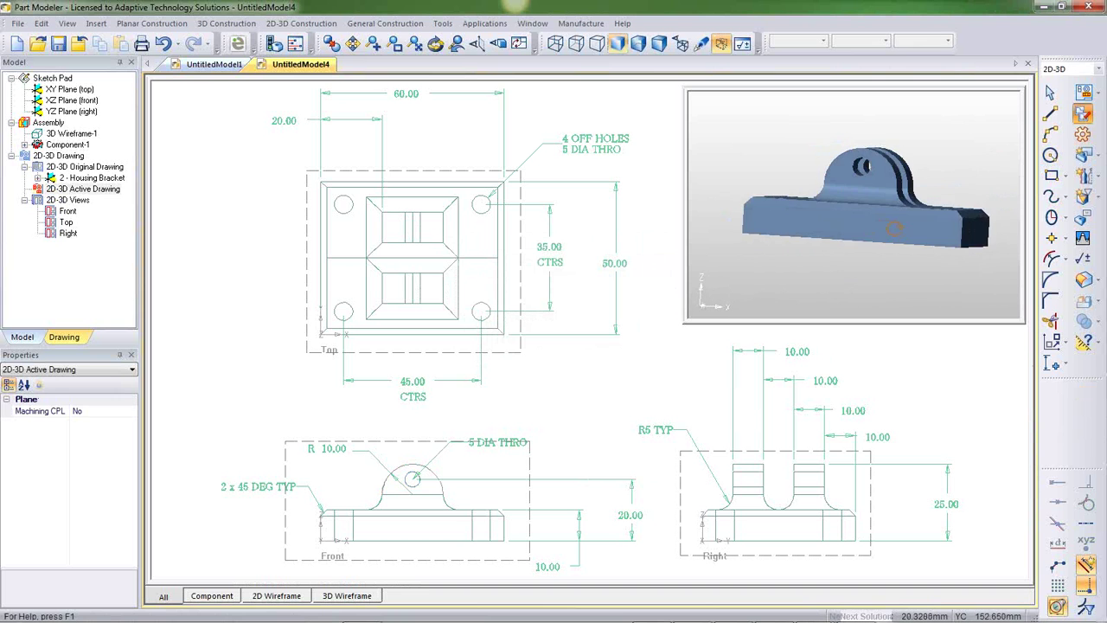
mouse_move(895, 227)
mouse_down()
mouse_move(964, 233)
mouse_move(862, 242)
mouse_move(850, 214)
mouse_move(766, 179)
mouse_up()
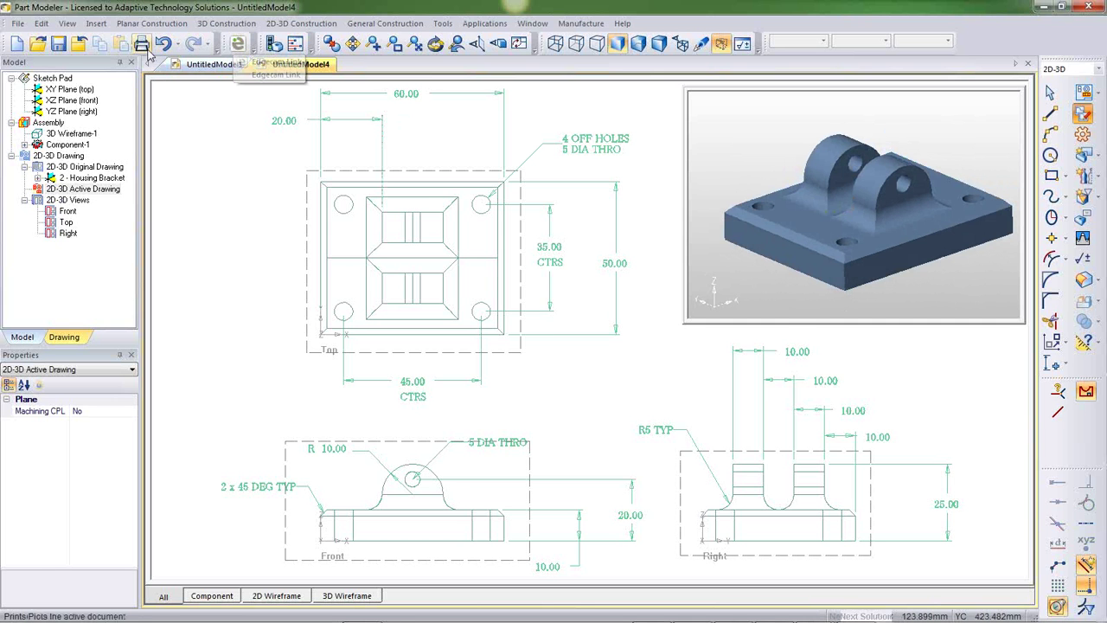
- Save the housing bracket model as "2D~3D Mill" in the 2D~3D folder
click(71, 50)
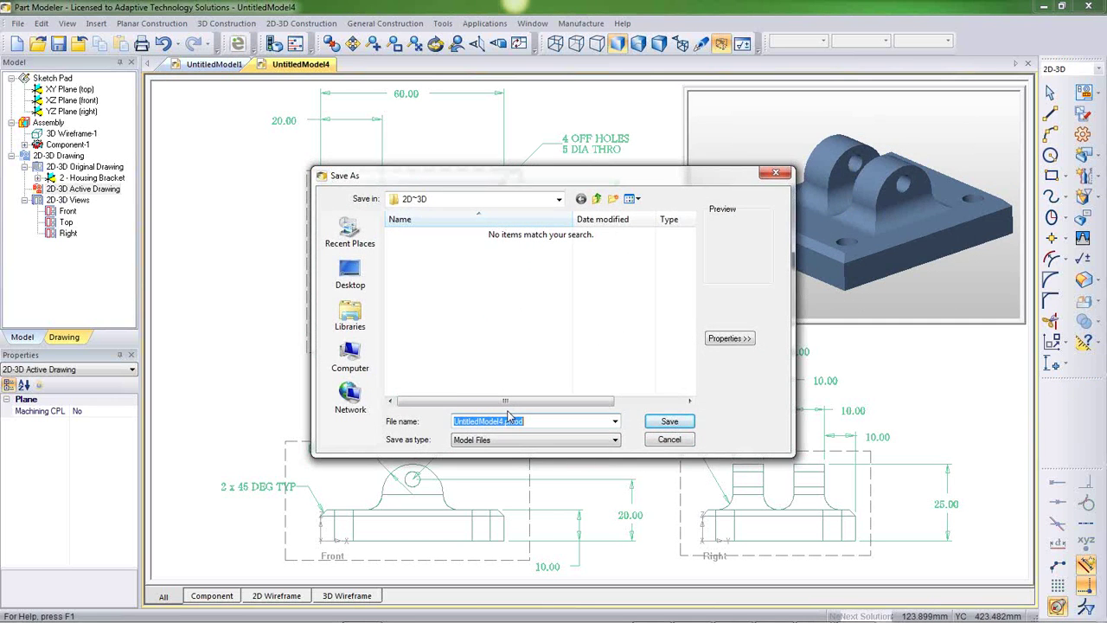
text(2D~3D Mill)
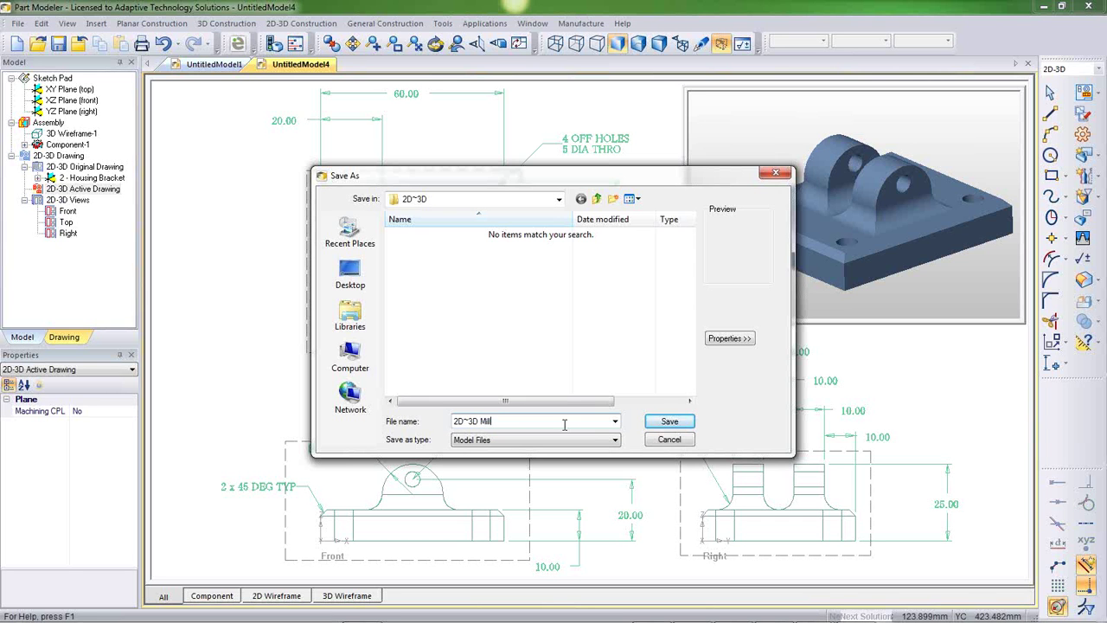
click(671, 424)
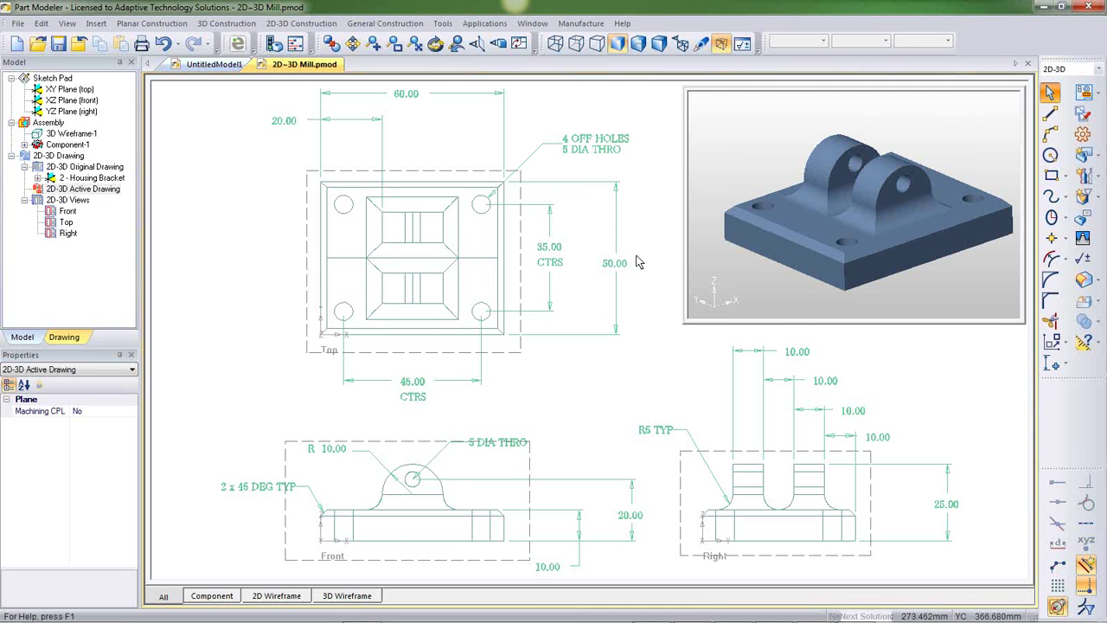
- Send the saved bracket model to Edgecam and show it in an isometric view
click(238, 49)
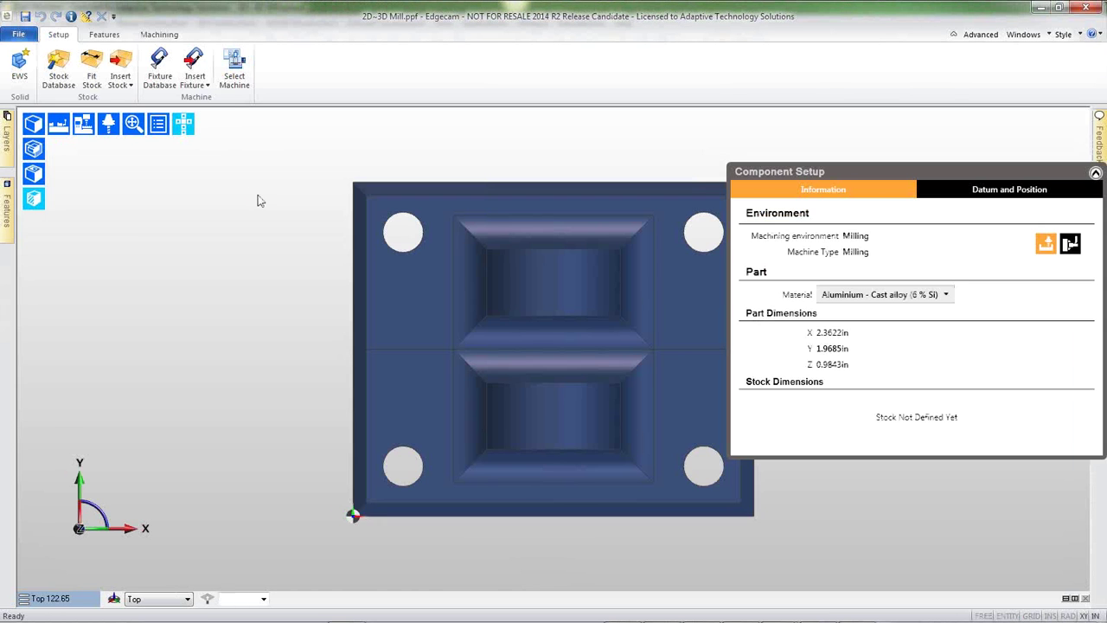
click(184, 123)
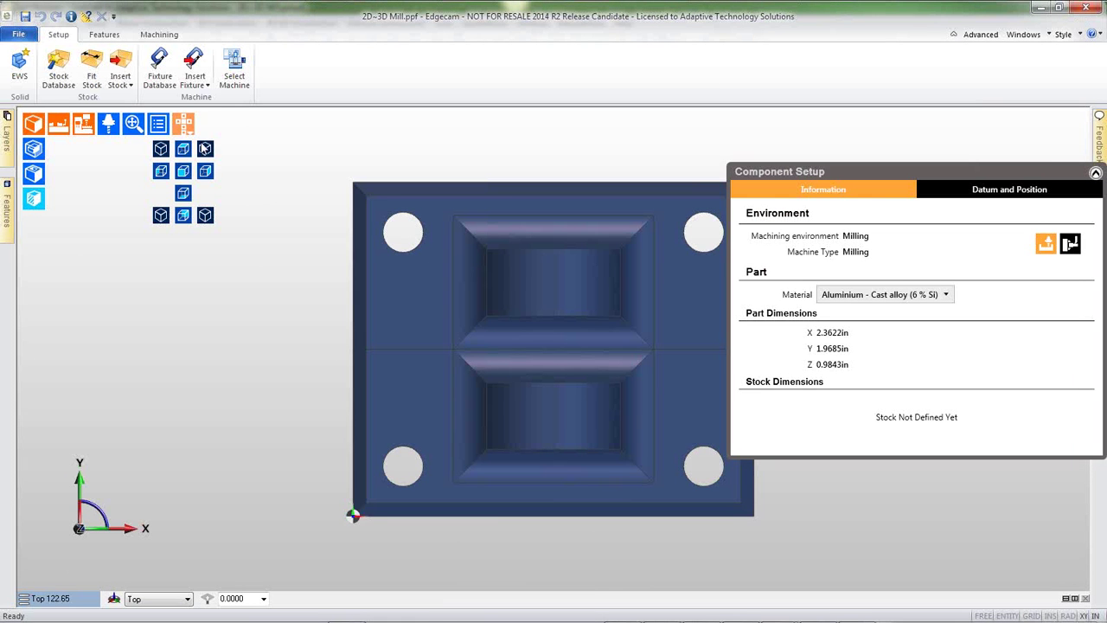
click(206, 151)
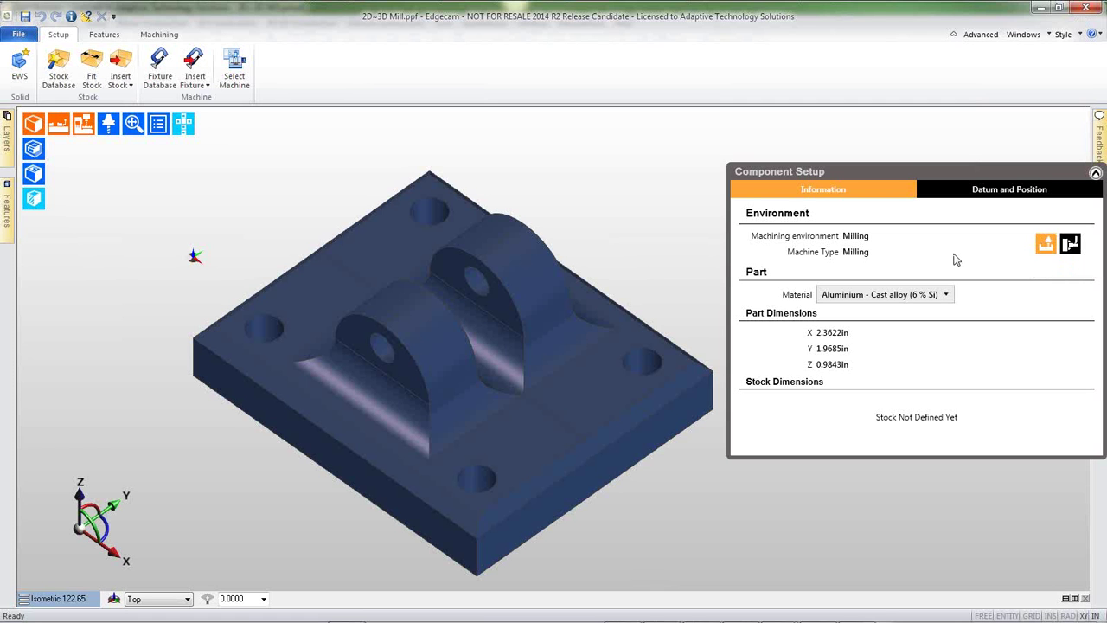
- Set the component's XY datum to the back-left corner at the top Z level, and close Edgecam to return to Part Modeler
click(999, 195)
click(1010, 245)
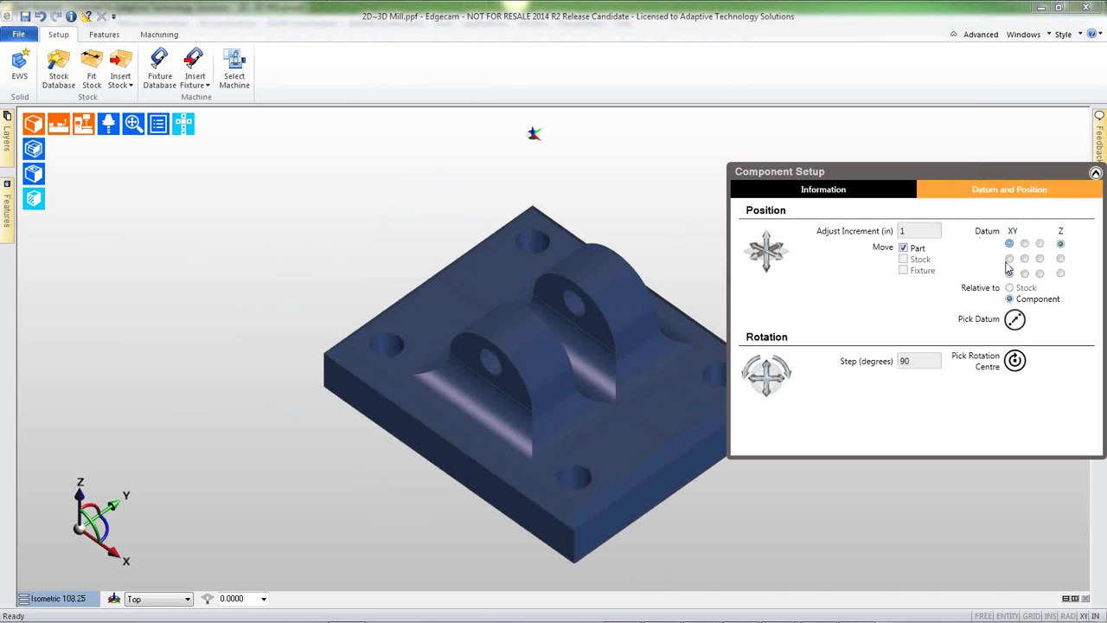
click(623, 304)
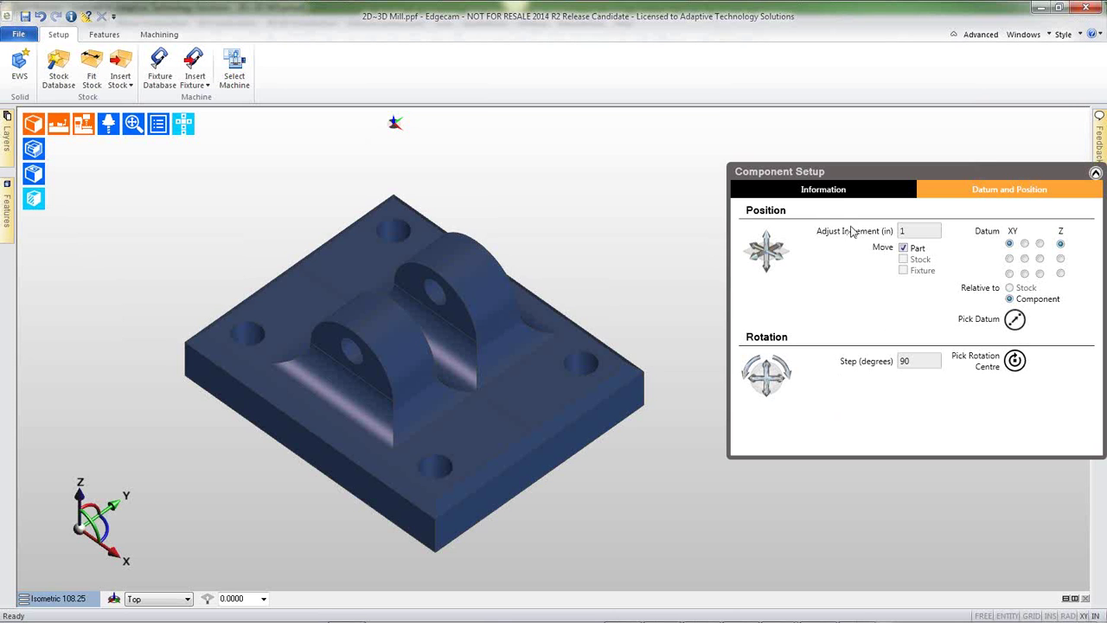
click(1086, 9)
click(564, 348)
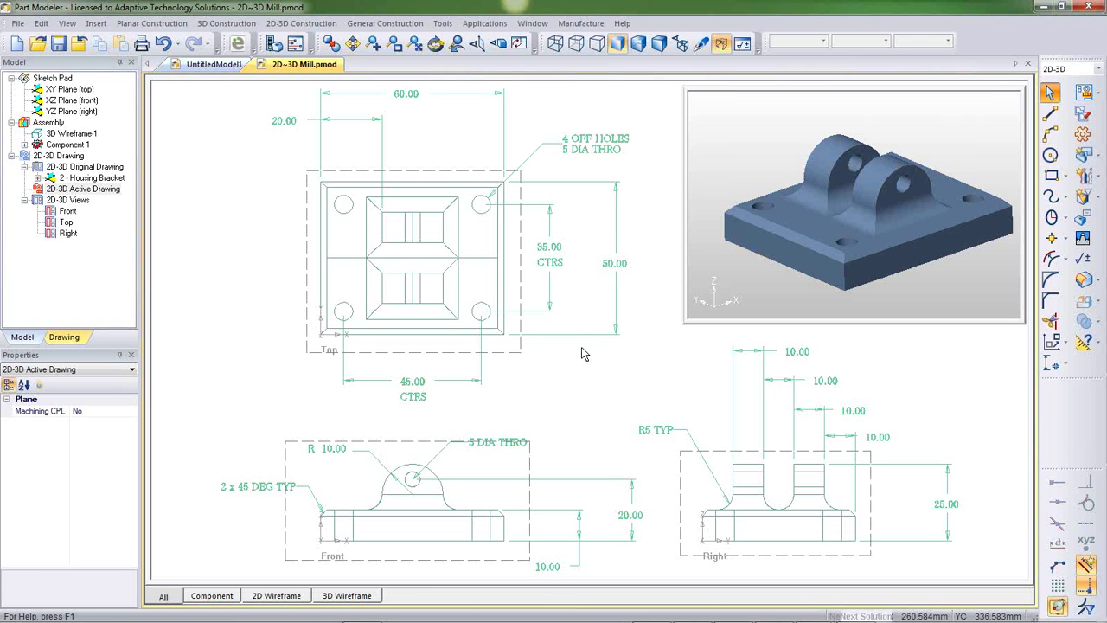
- Import "1- Turning 2D example.dxf" from the 2D~3D folder into Part Modeler as a new 2D-3D model
mouse_move(782, 616)
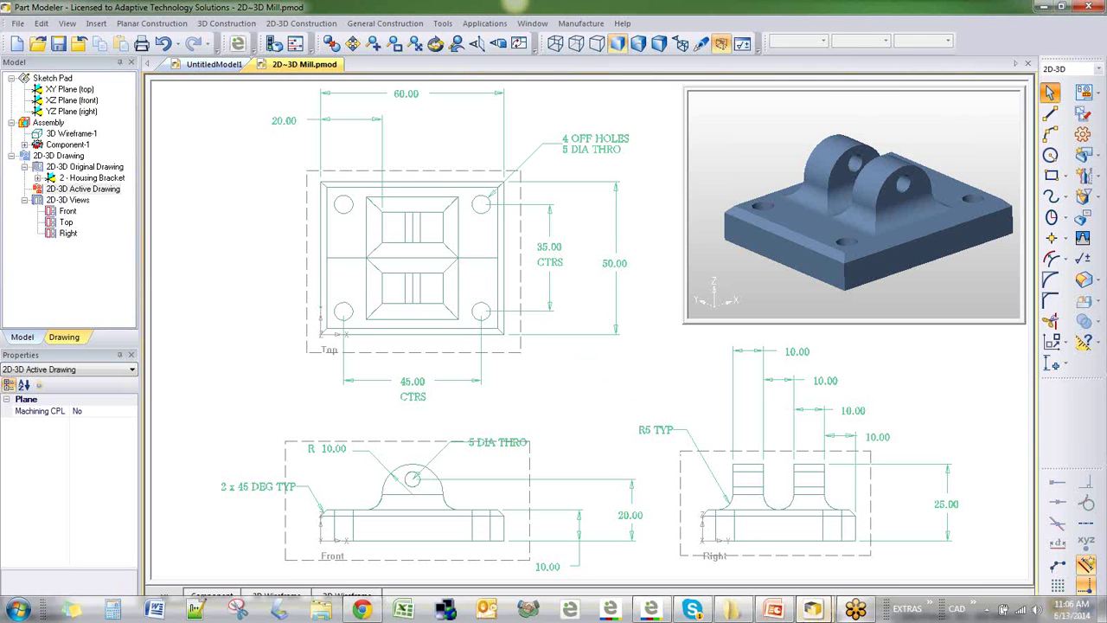
click(732, 613)
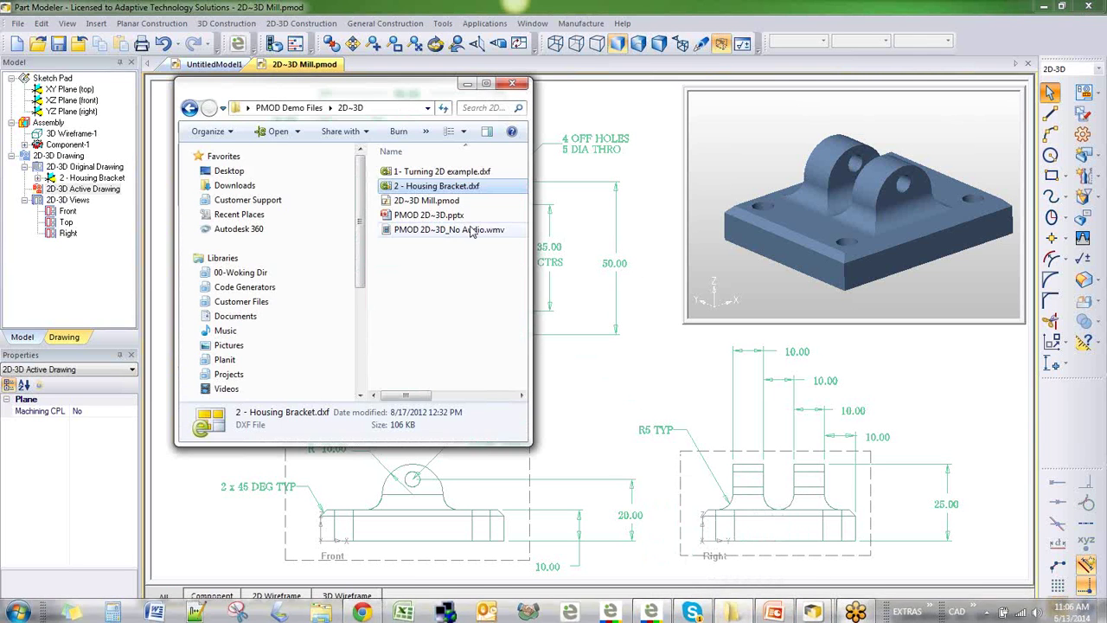
click(454, 174)
drag(456, 177, 632, 248)
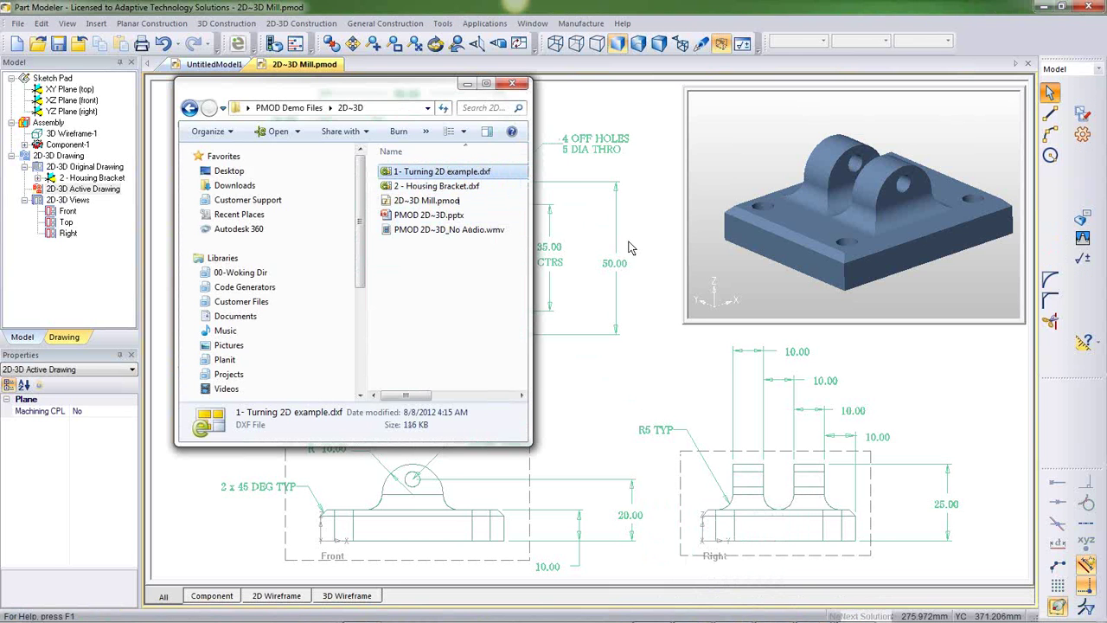
click(592, 296)
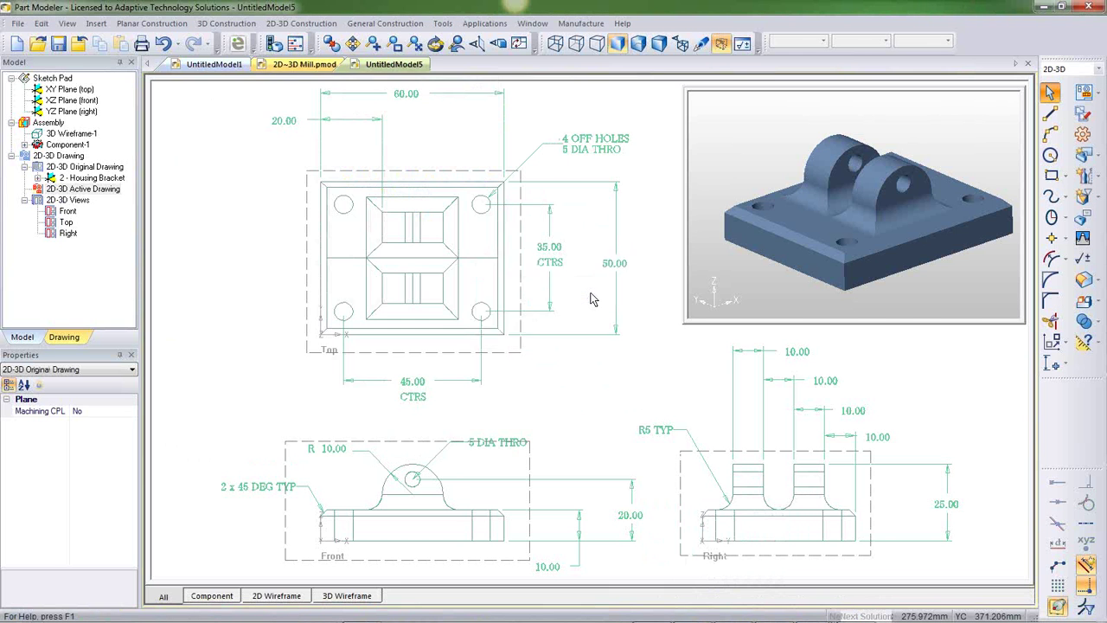
- Define a Front 2D-3D view around the circular flange view, with its manual origin at the centre of the circles
scroll(630, 301, down, 2)
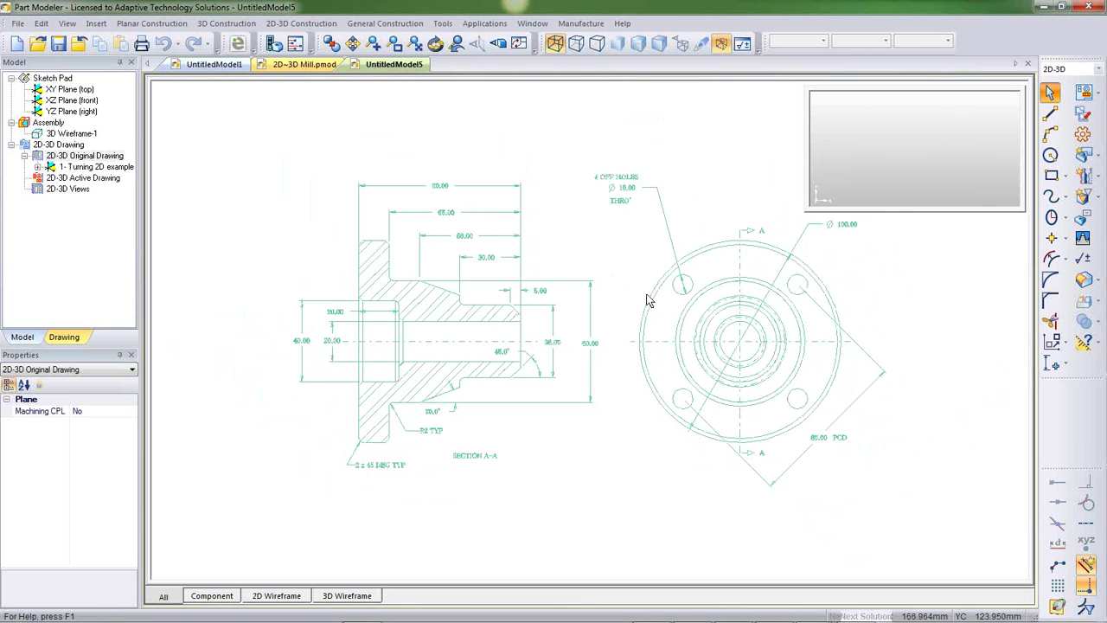
middle_drag(645, 298, 567, 292)
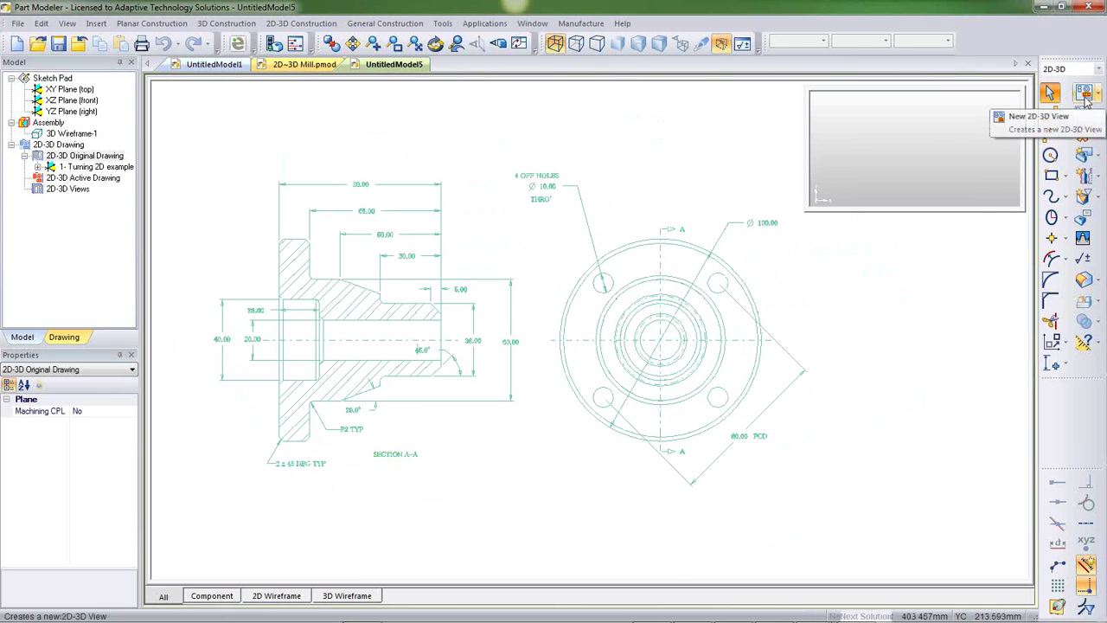
click(1085, 95)
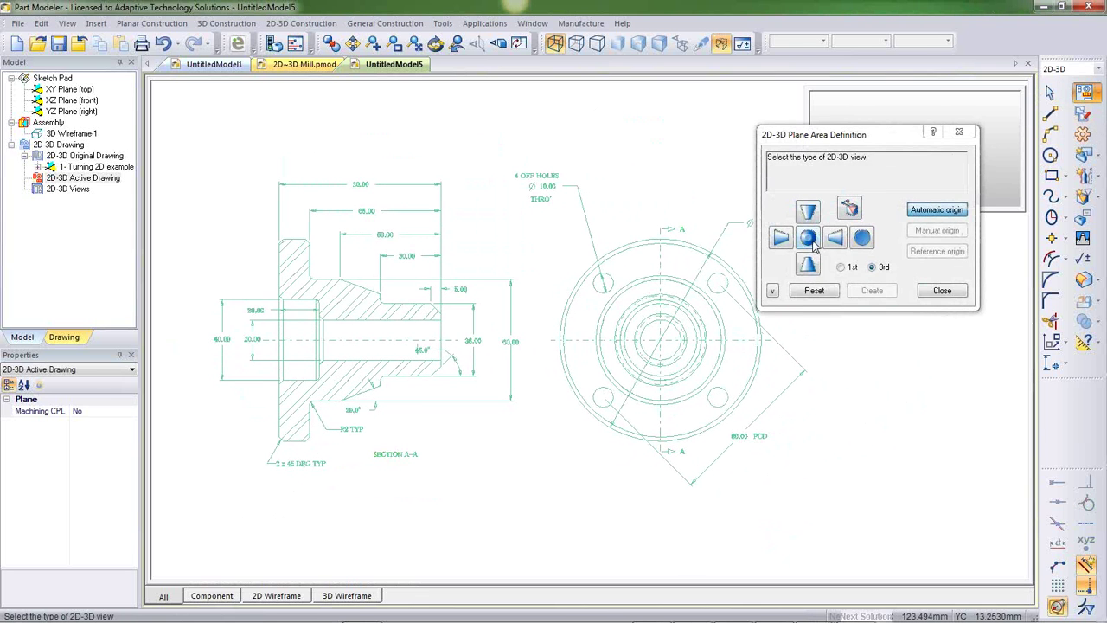
click(809, 239)
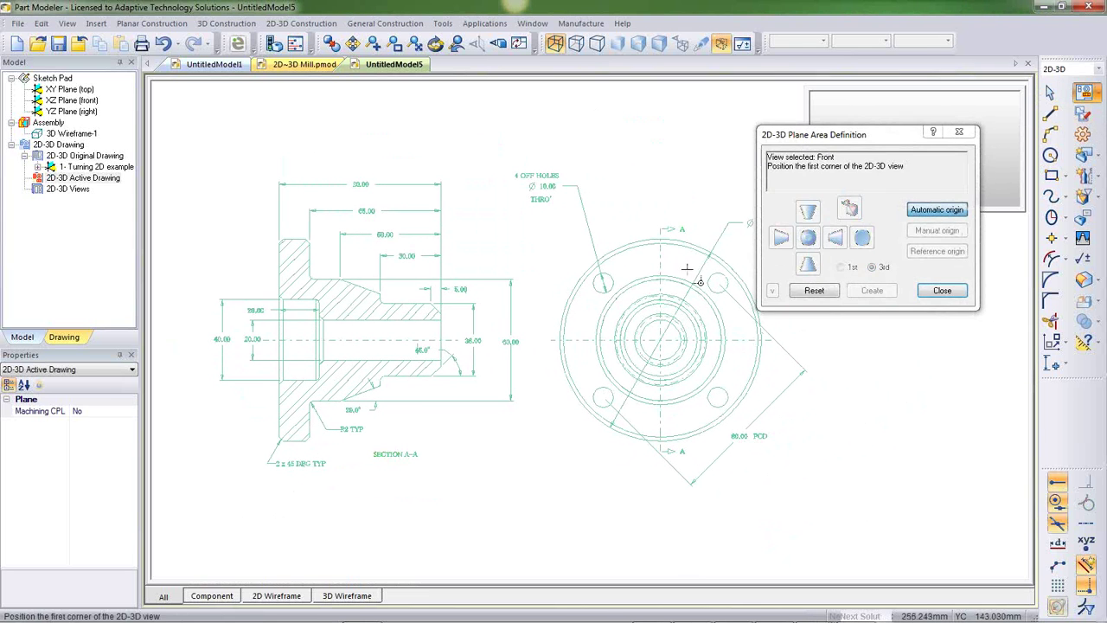
click(541, 213)
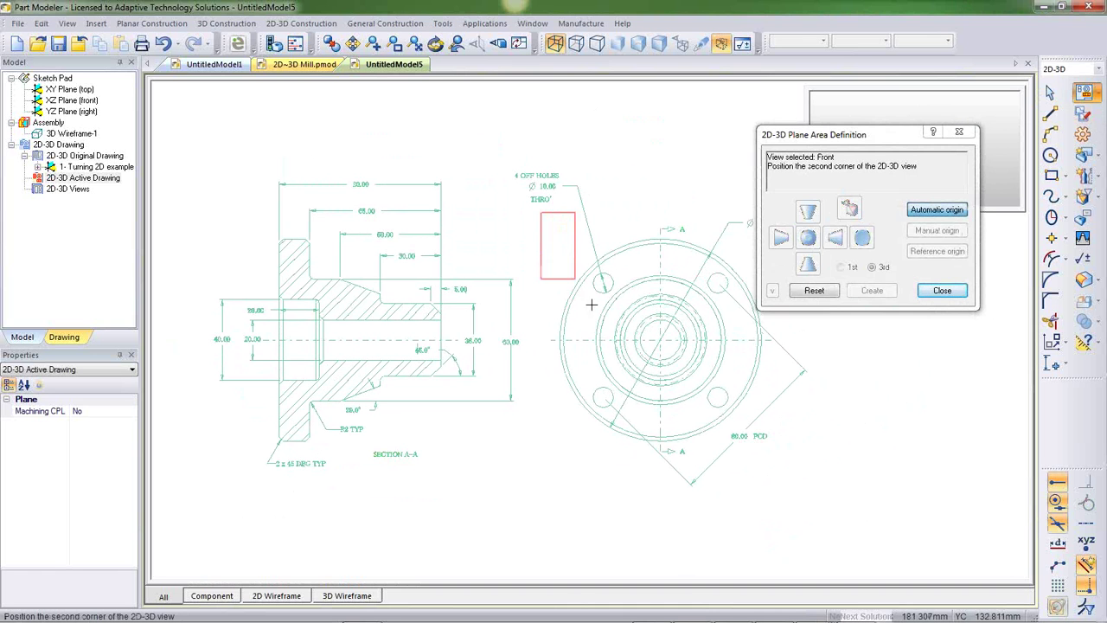
click(785, 498)
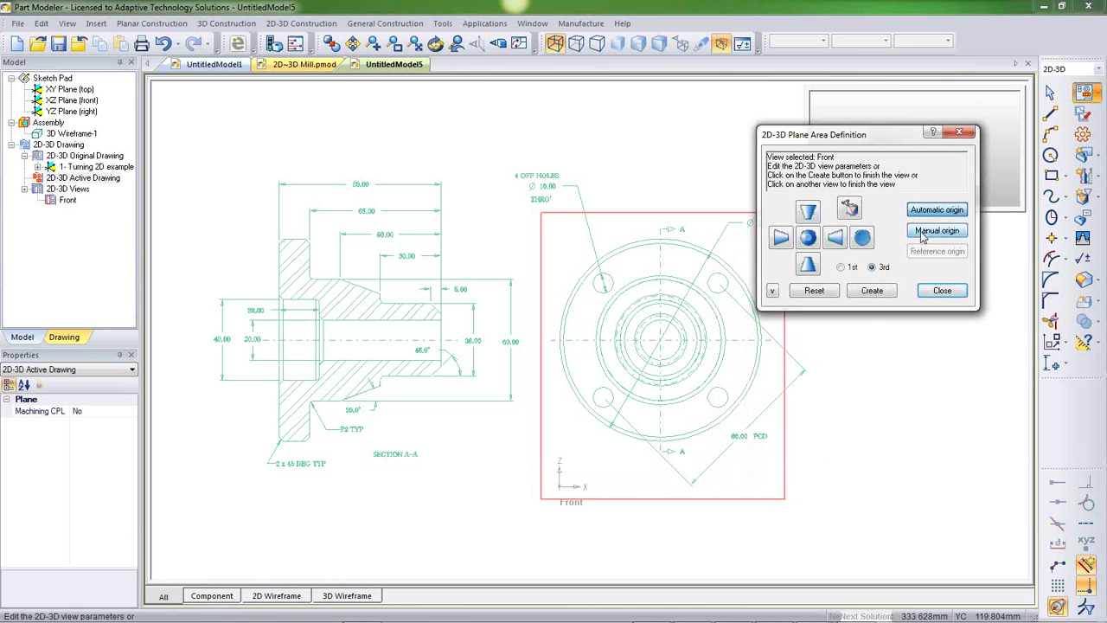
click(924, 234)
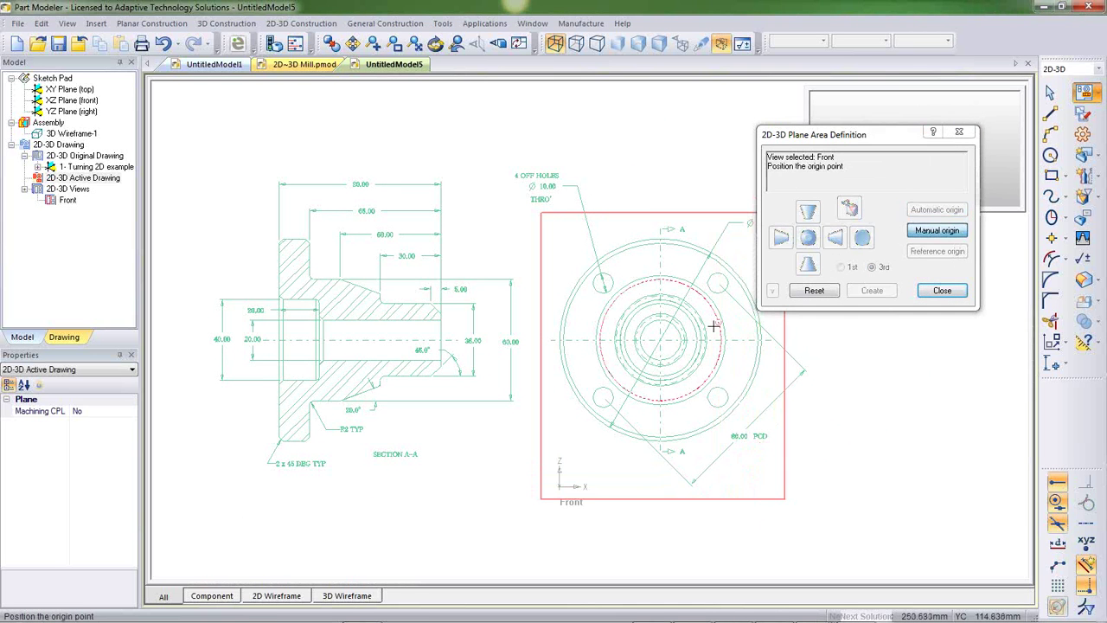
click(662, 339)
- Create a Left 2D-3D view around Section A-A, with its manual origin where the centreline meets the small-diameter end face
click(782, 243)
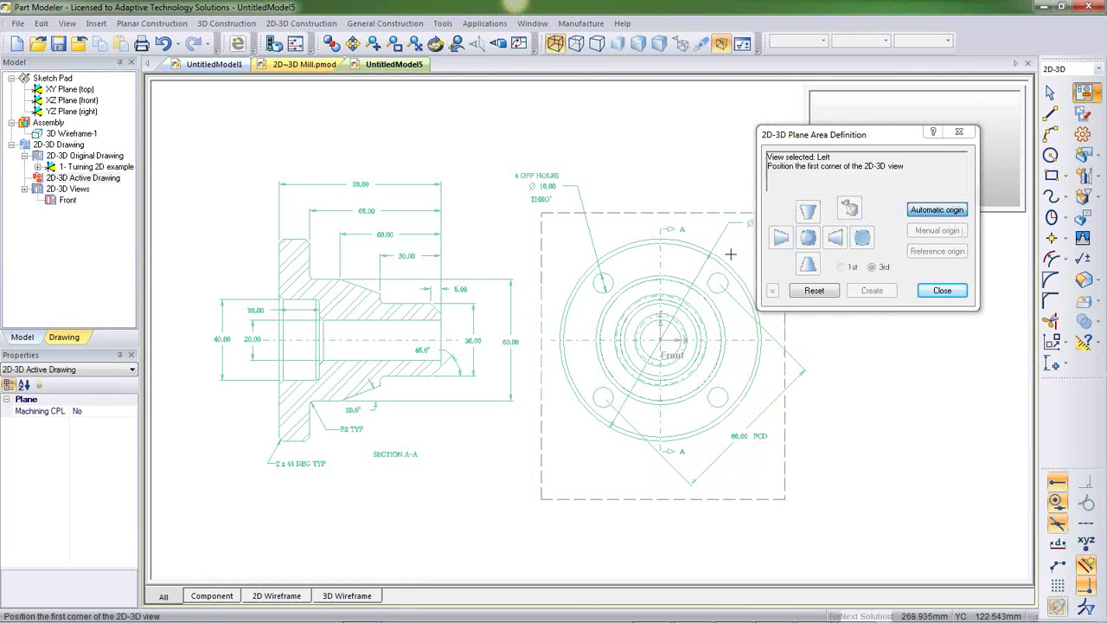
click(252, 225)
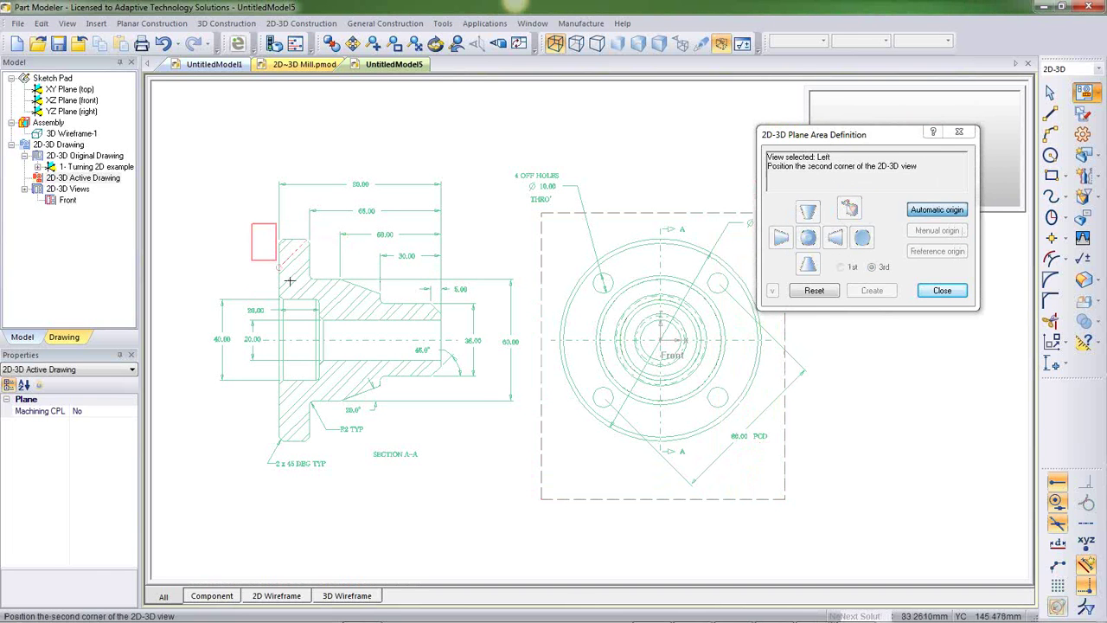
click(484, 461)
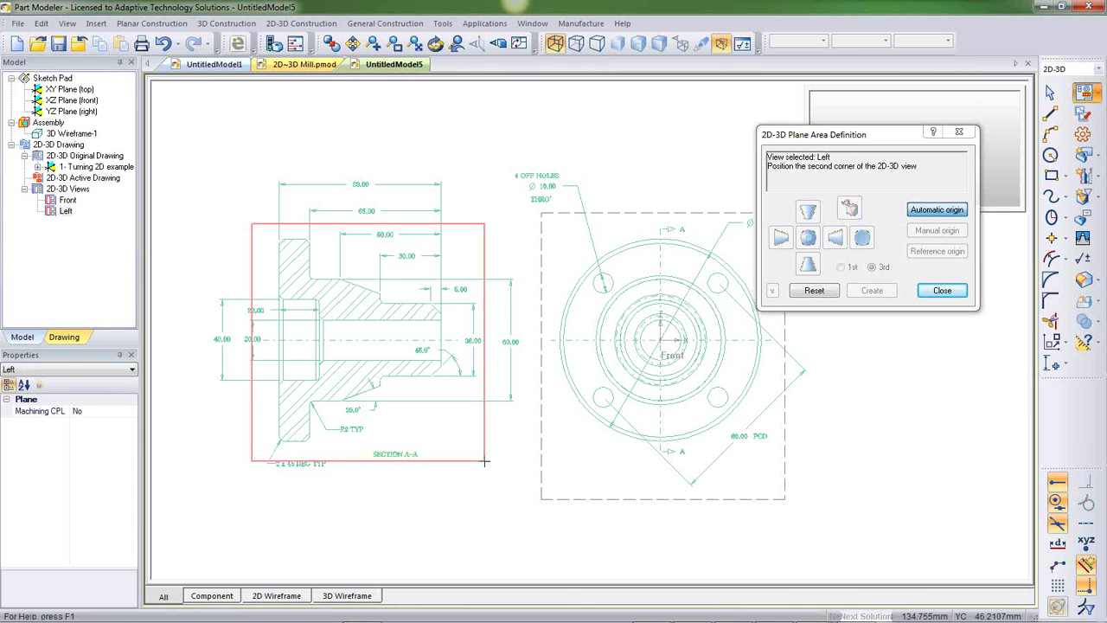
click(956, 235)
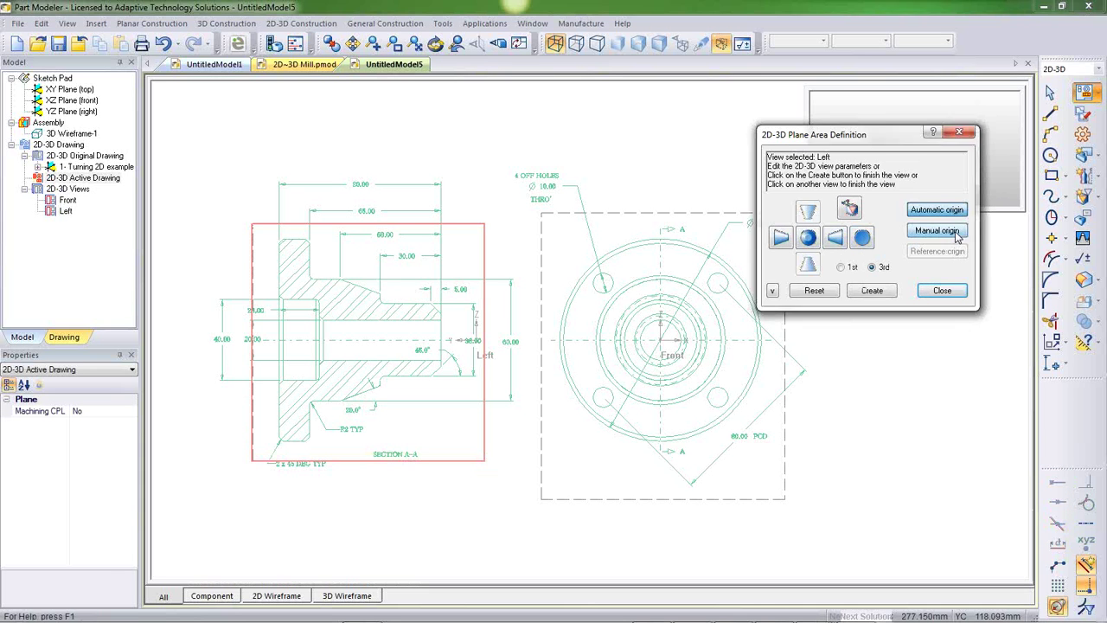
click(442, 339)
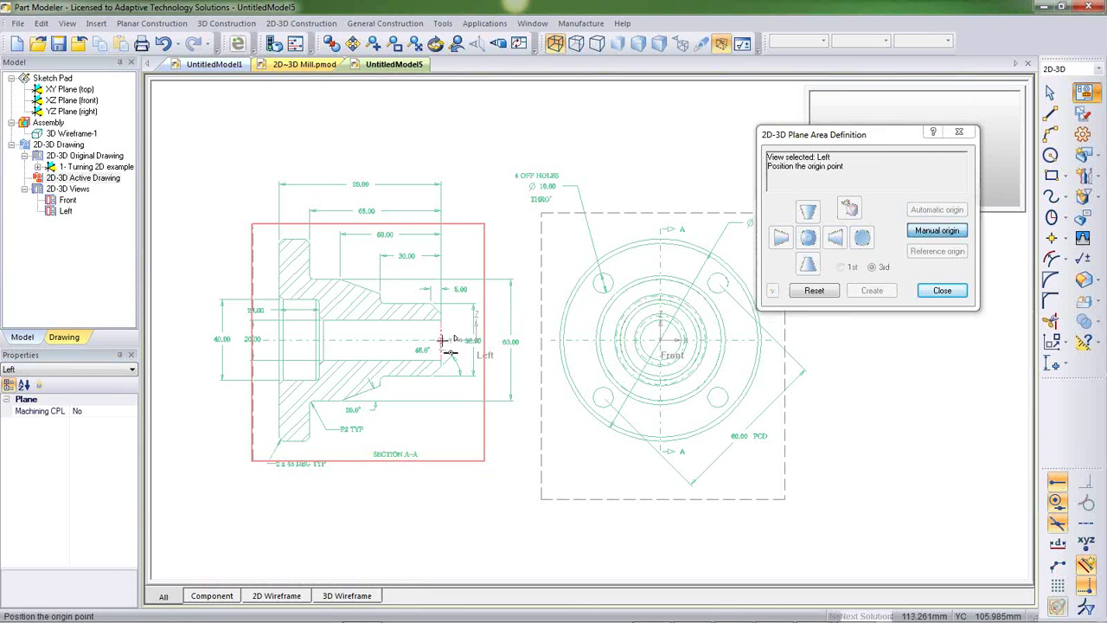
click(869, 293)
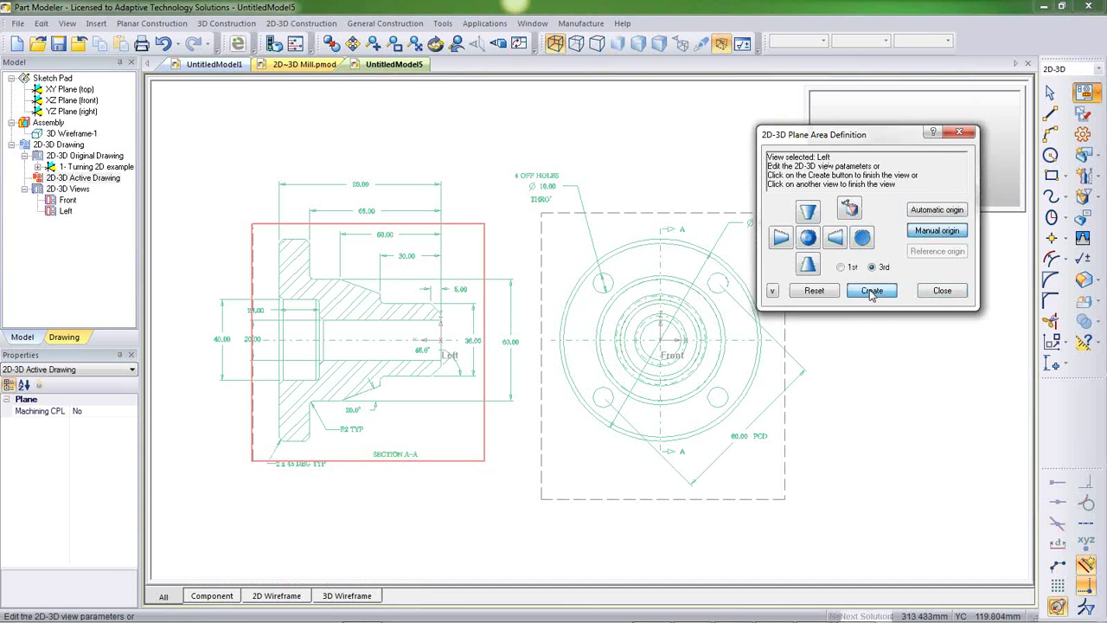
click(940, 291)
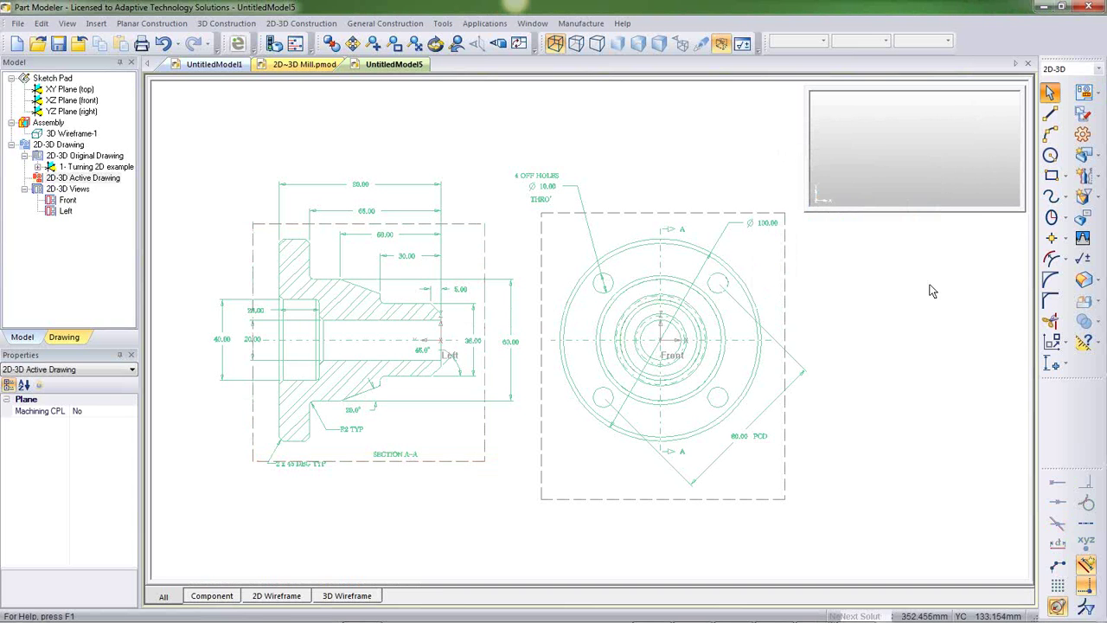
- Trace the flange's outer 100 mm diameter circle in the Front view and the upper half-section profile in the Left view
click(1084, 116)
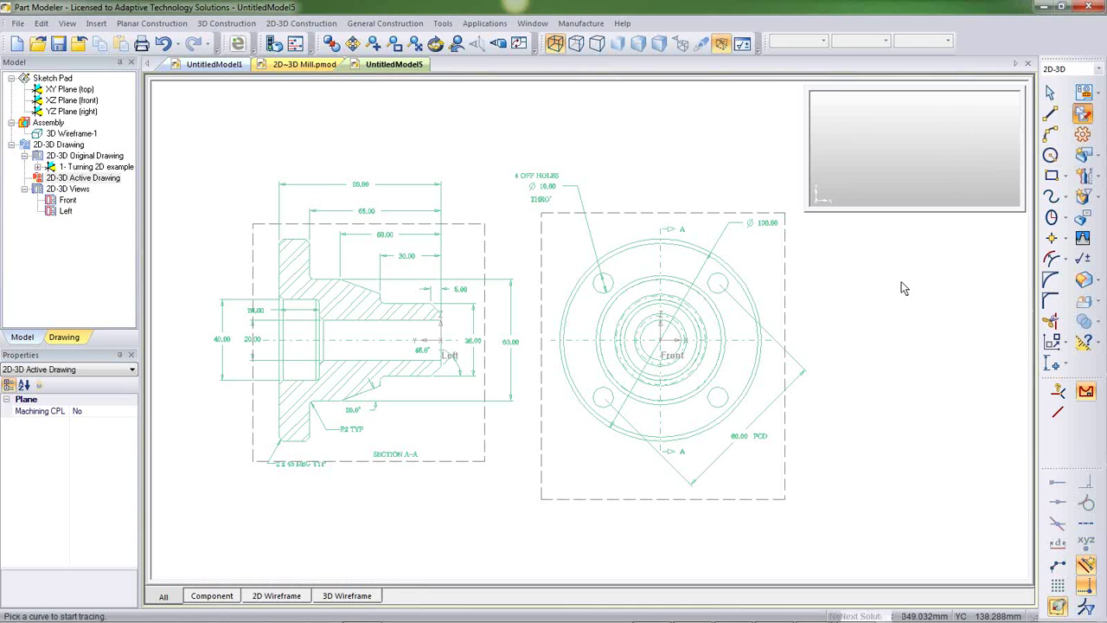
click(754, 292)
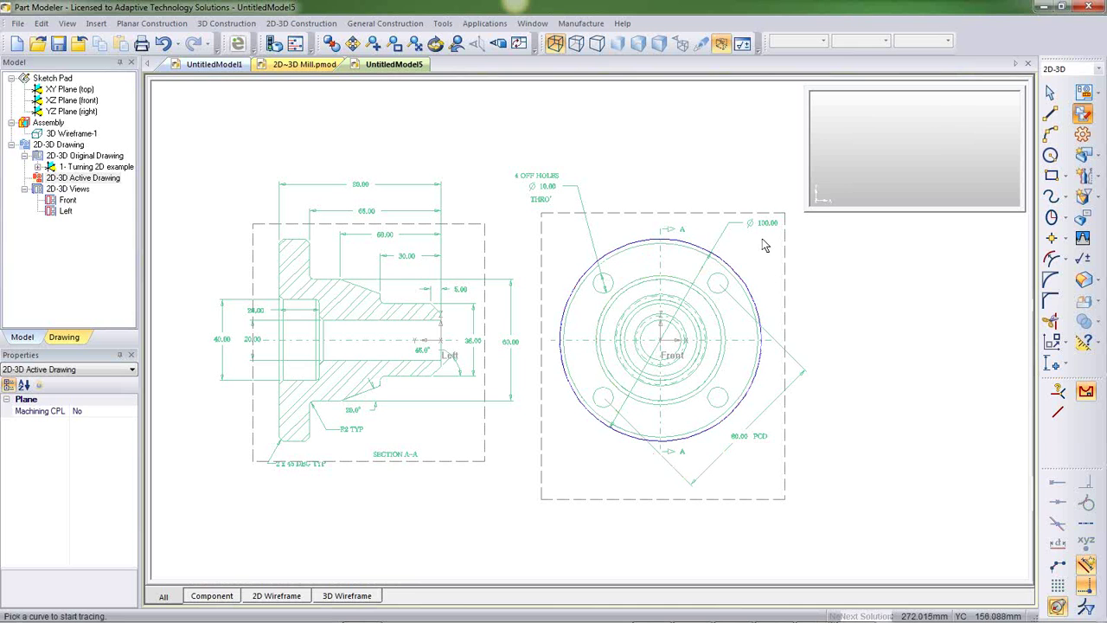
click(432, 323)
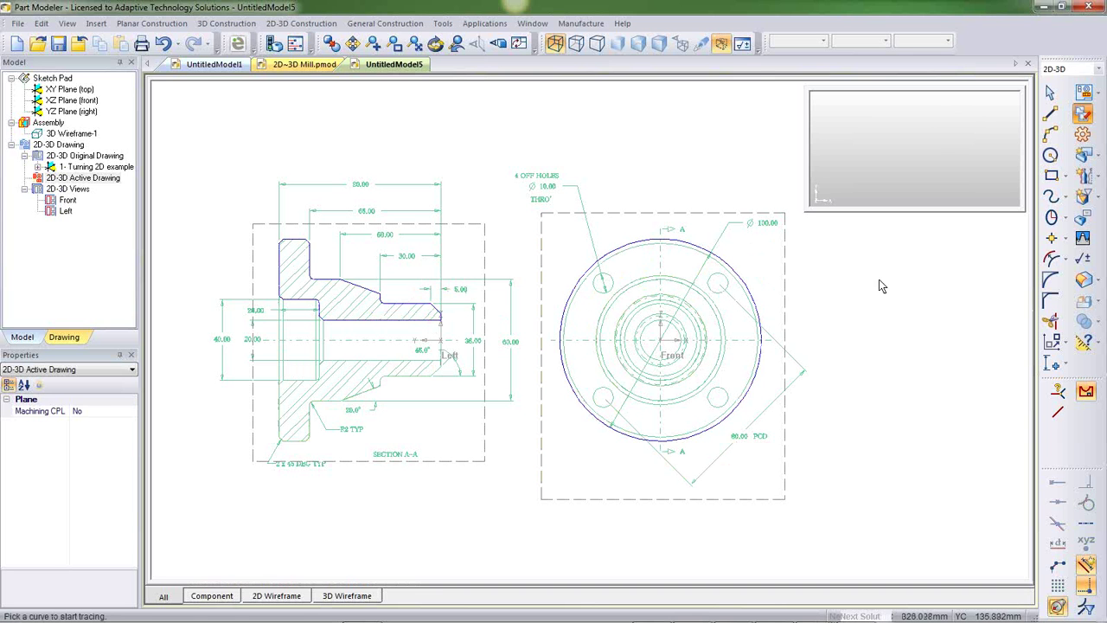
- Generate the revolved solid from the traced profiles, enlarge the 3D preview window and rotate the model to show its bore
click(1083, 134)
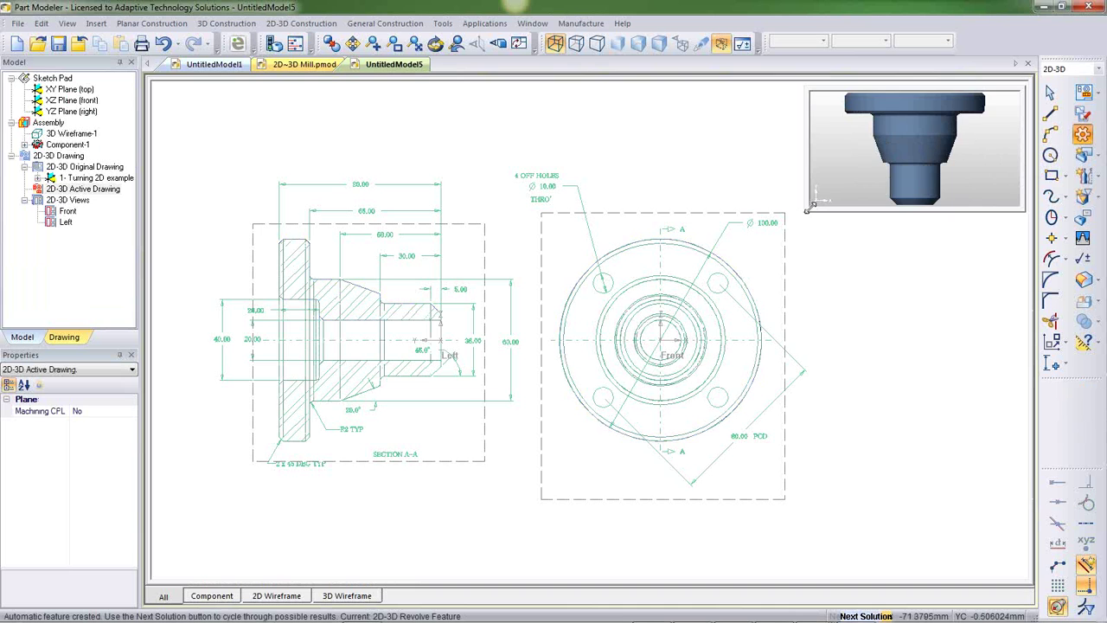
drag(812, 207, 714, 275)
drag(877, 240, 807, 244)
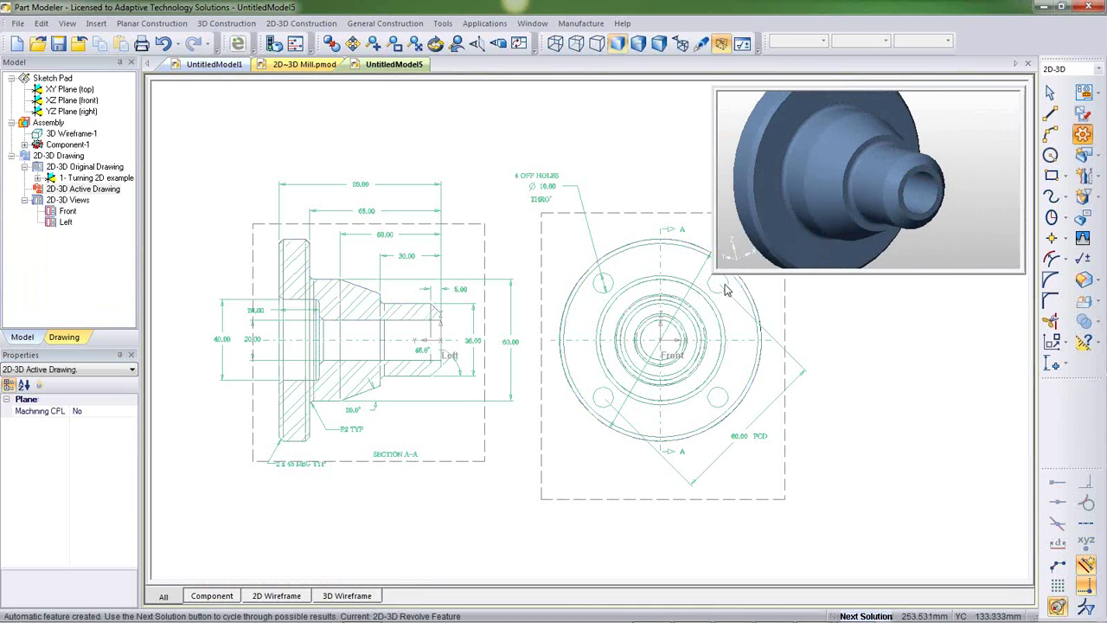
- Trace the four 10 mm bolt hole circles in the Front view of the flange
click(1083, 112)
click(730, 292)
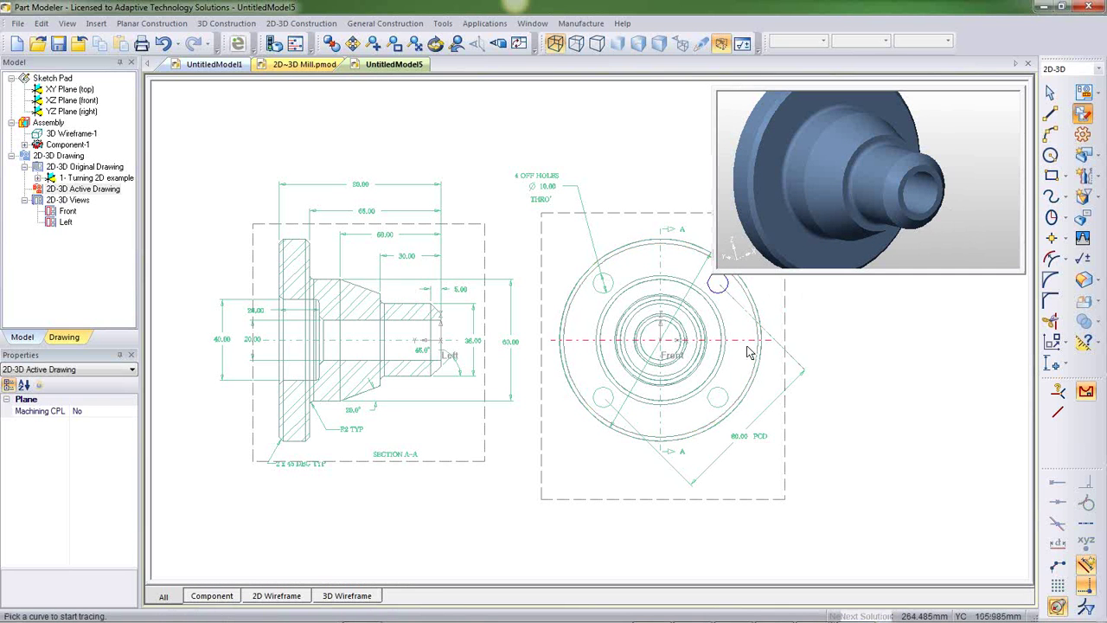
click(717, 403)
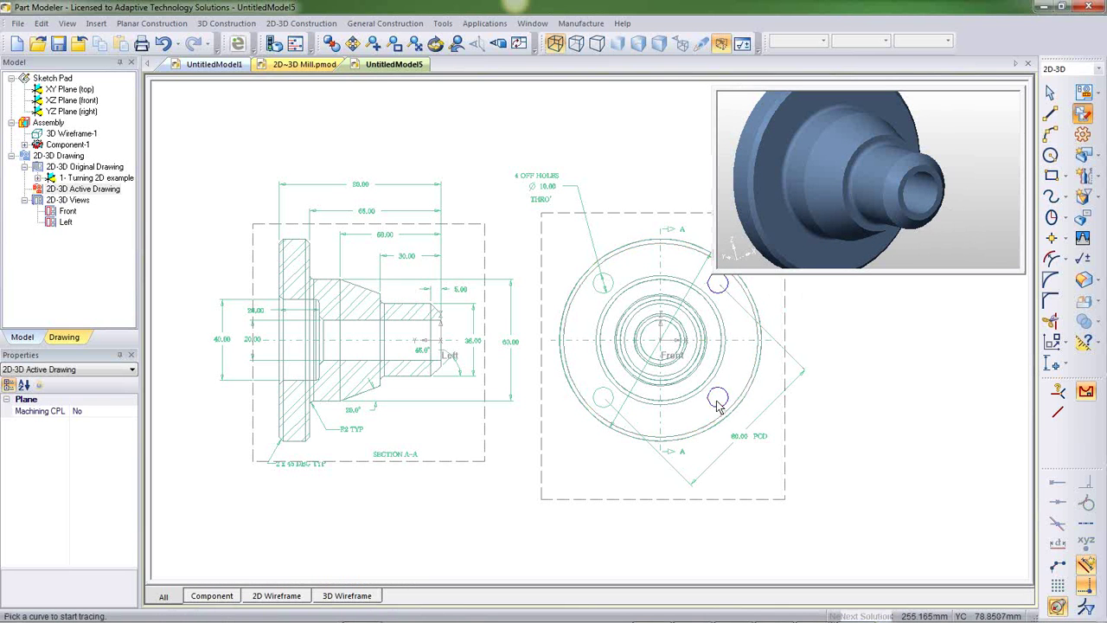
click(601, 395)
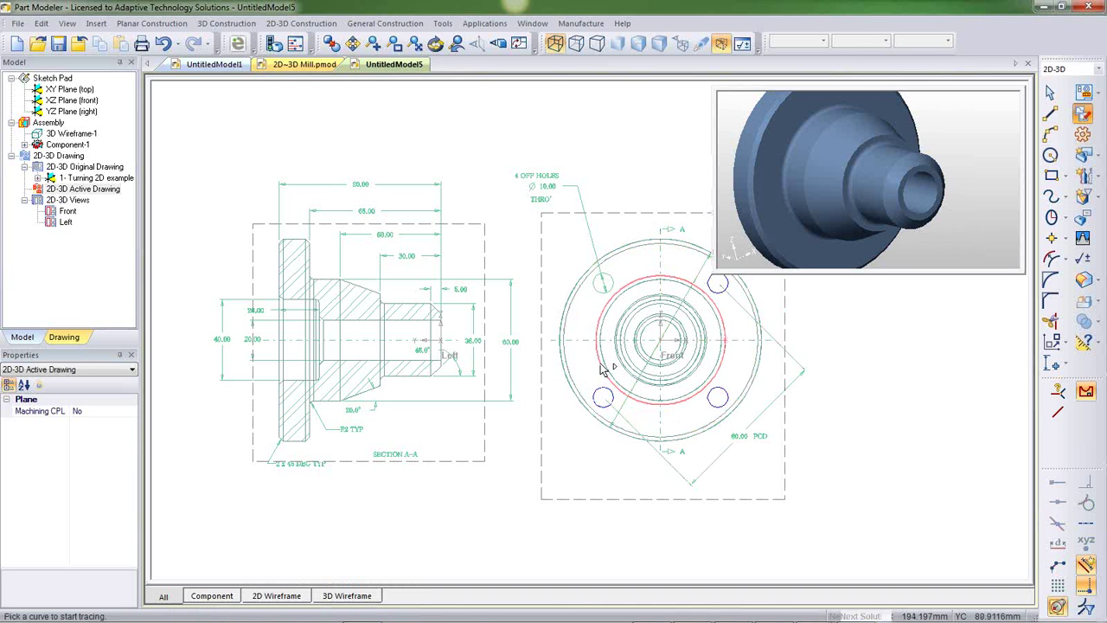
click(603, 285)
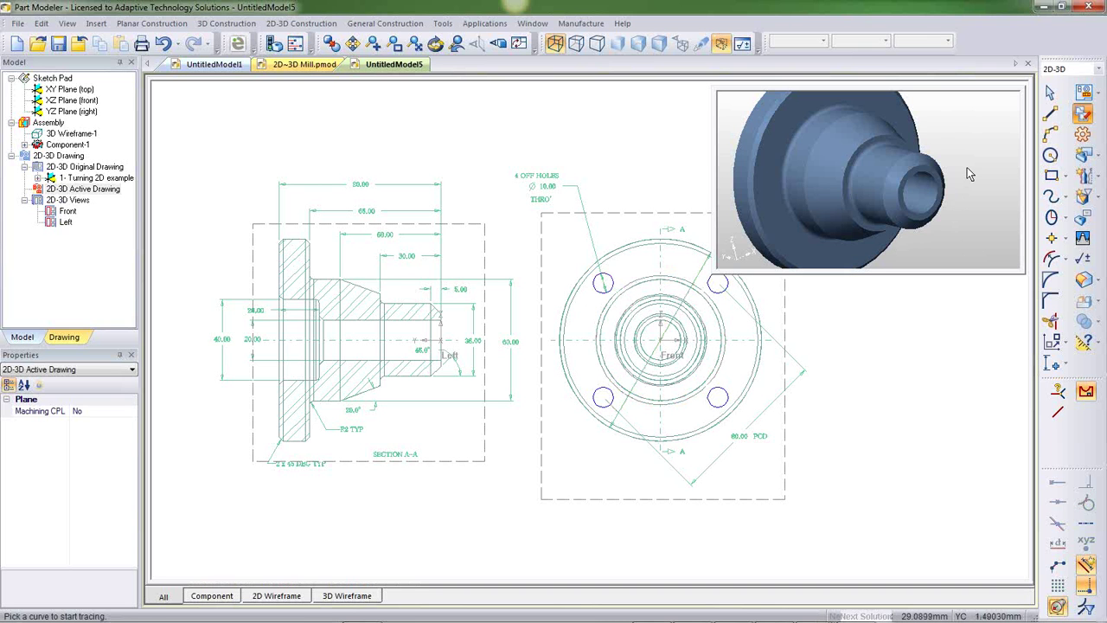
- Extrude the traced bolt hole circles as a Cut with Cut Through enabled, and rotate the 3D preview to show the holes
click(1083, 135)
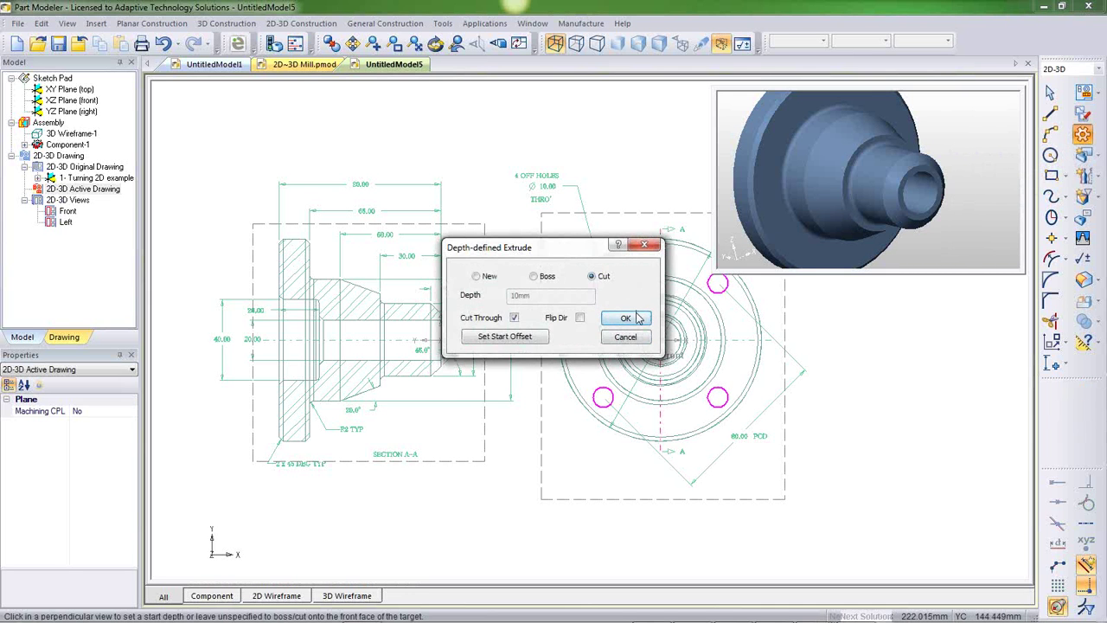
click(626, 319)
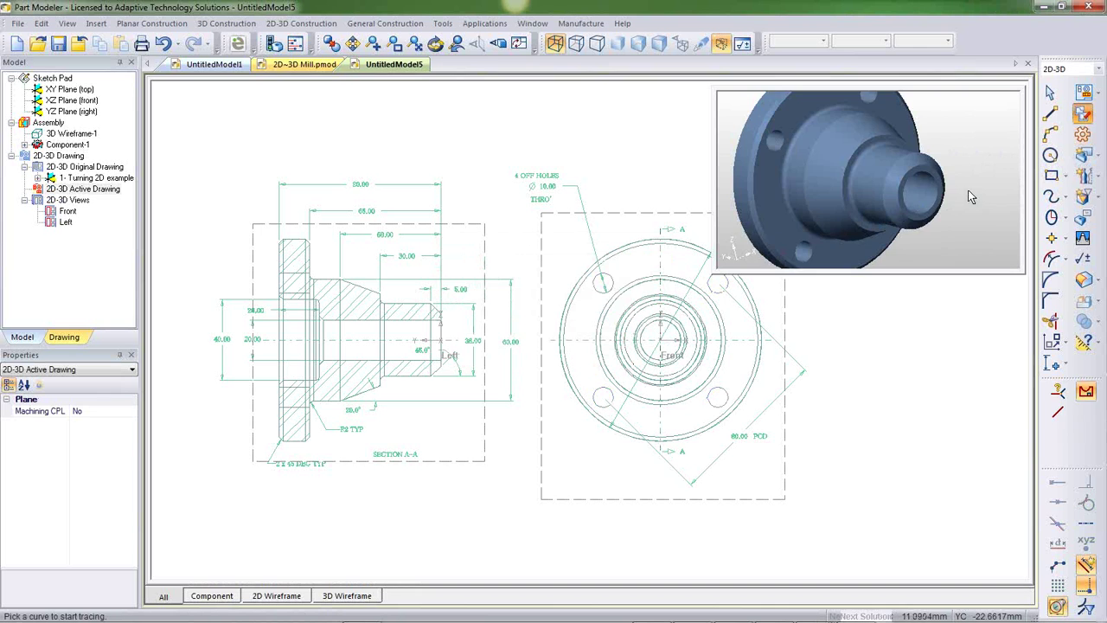
mouse_move(971, 197)
middle_down()
mouse_move(831, 205)
mouse_move(883, 178)
mouse_move(988, 180)
middle_up()
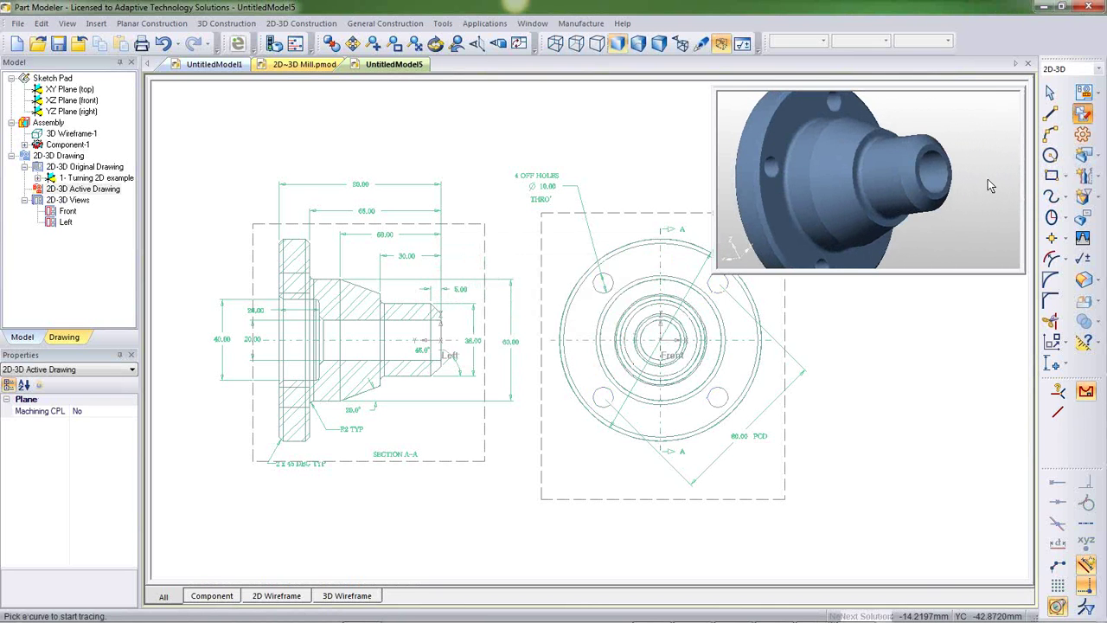
click(294, 241)
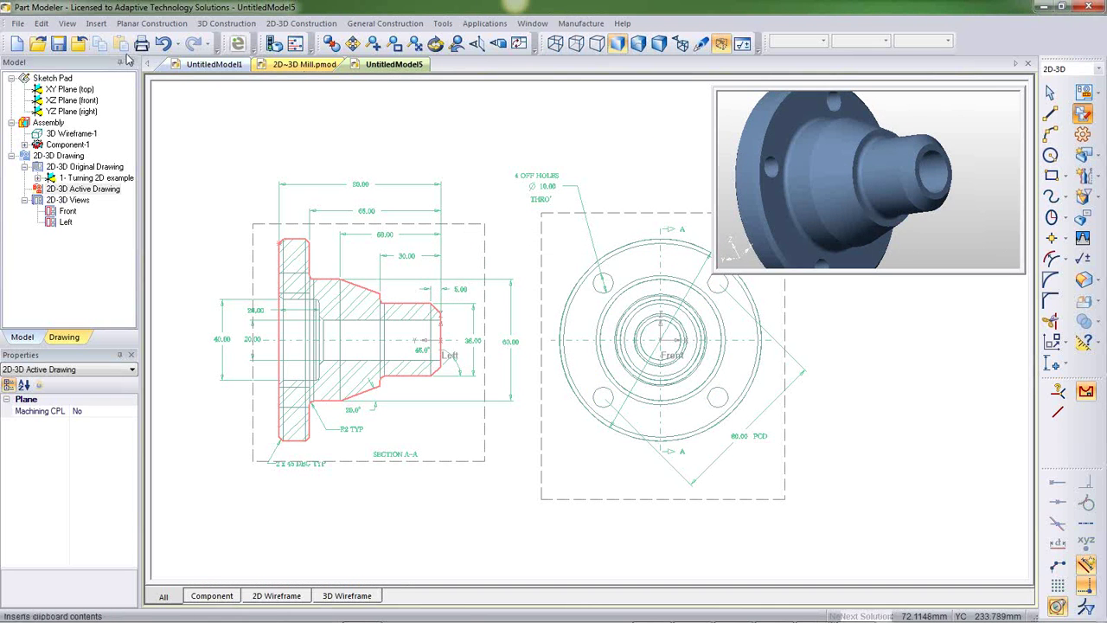
- Save the flange model as 2D~3D Turn.pmod in the 2D~3D folder, basing the name on the existing Mill file
click(58, 43)
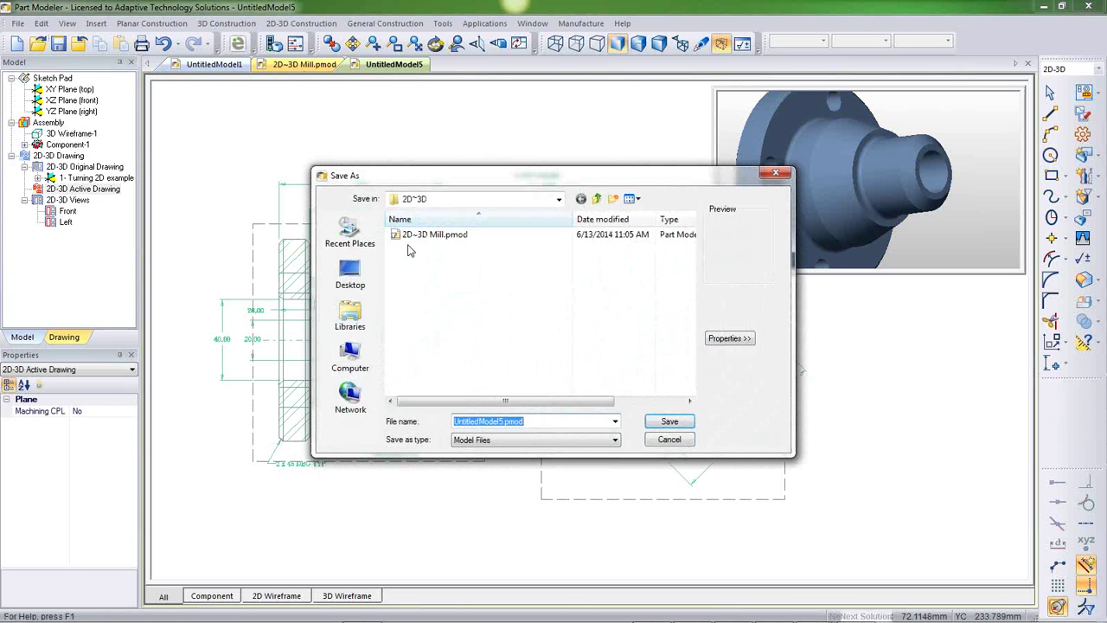
click(445, 235)
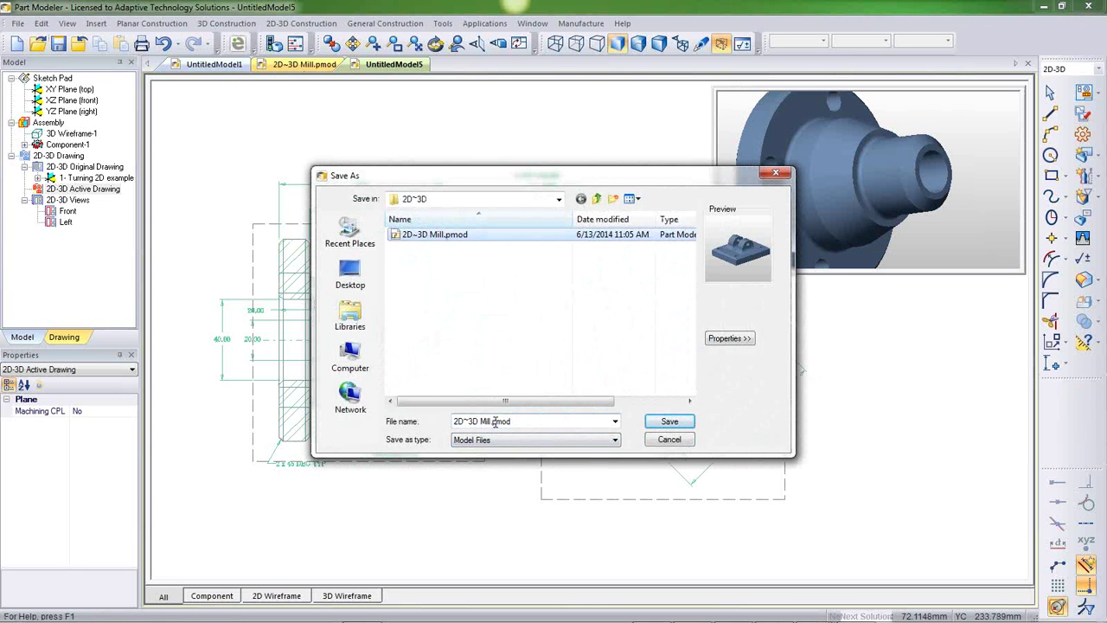
click(495, 422)
click(493, 421)
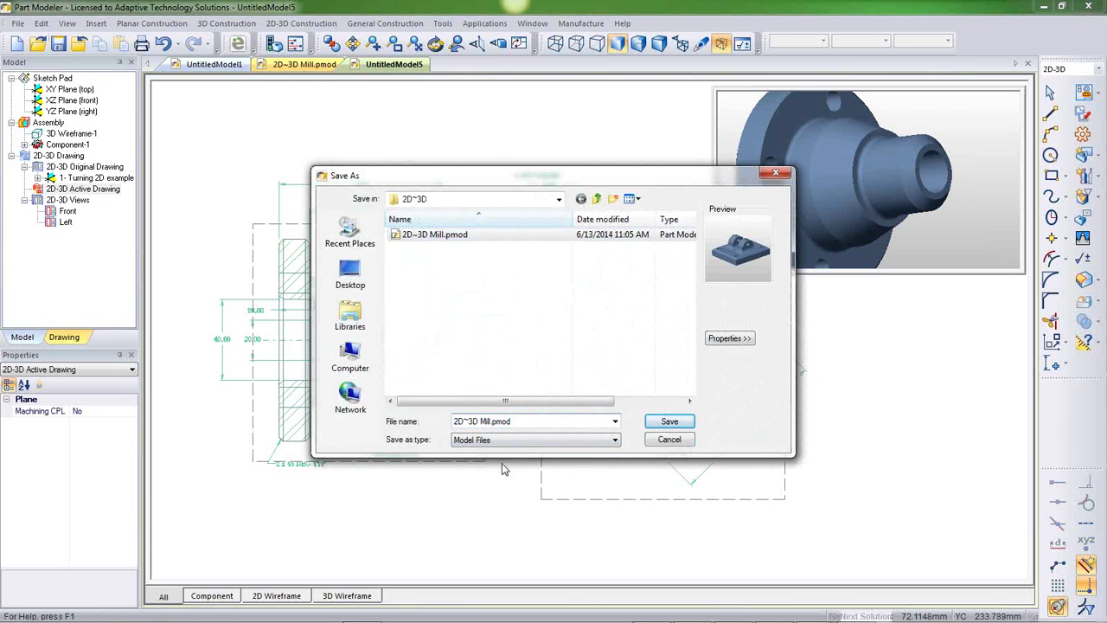
key(BackSpace)
key(BackSpace)
key(BackSpace)
key(BackSpace)
key(BackSpace)
text(Tur)
click(669, 421)
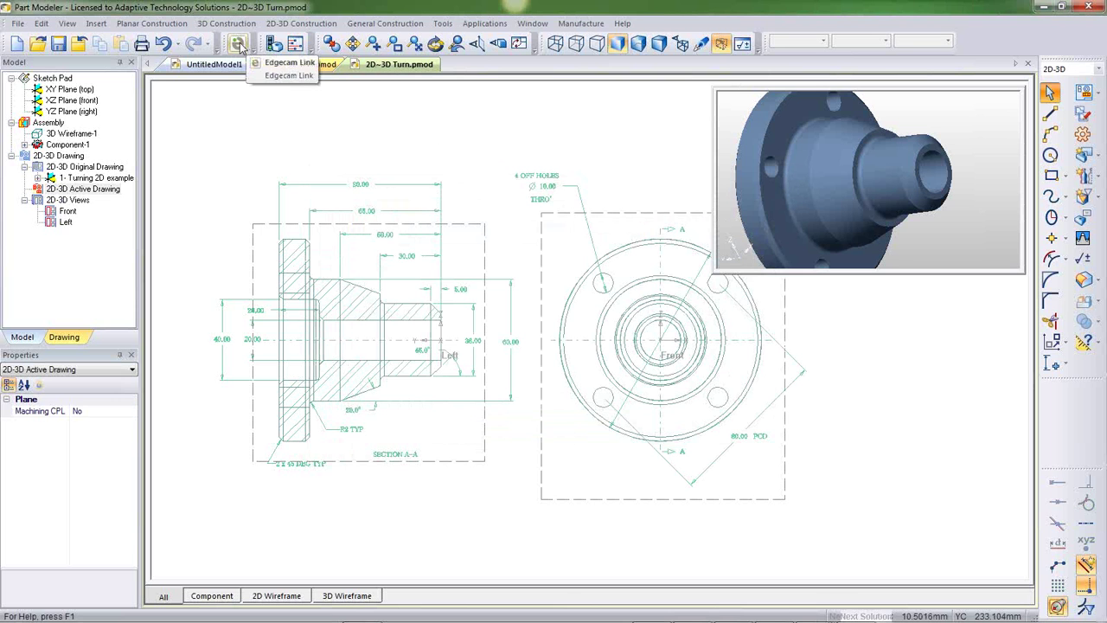
- Load the saved flange model into Edgecam through the Edgecam Link and display it shaded
click(239, 45)
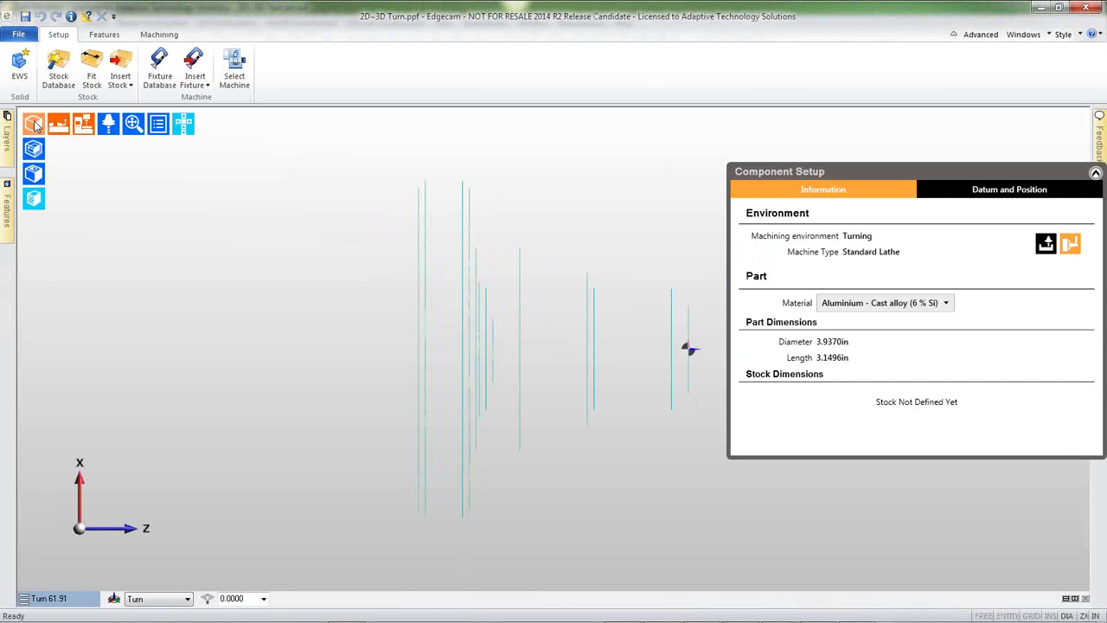
click(34, 123)
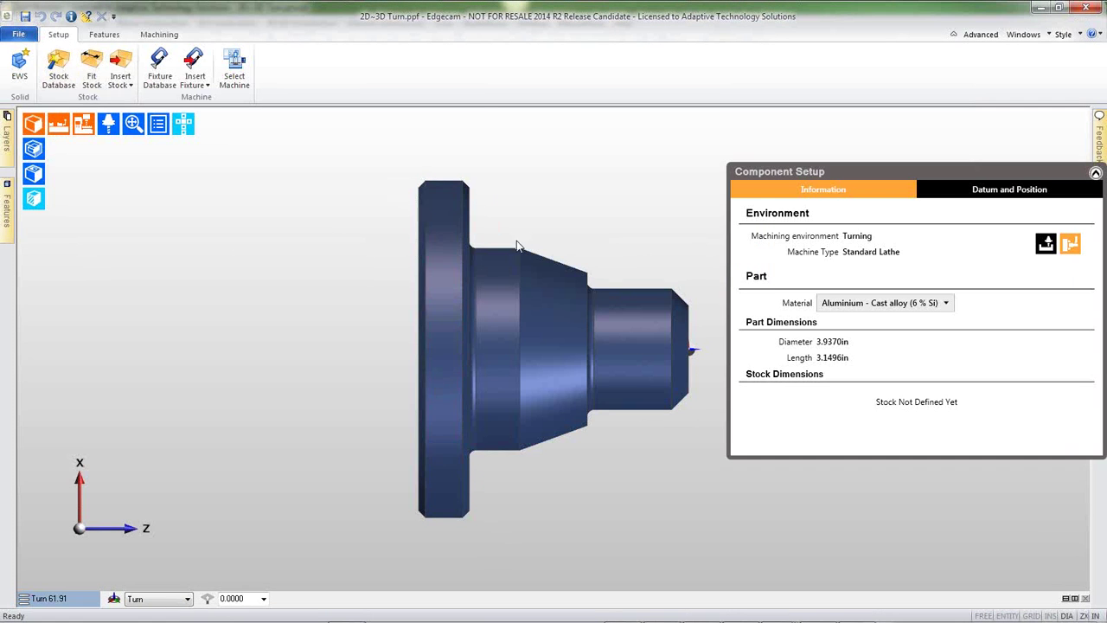
middle_drag(516, 247, 426, 245)
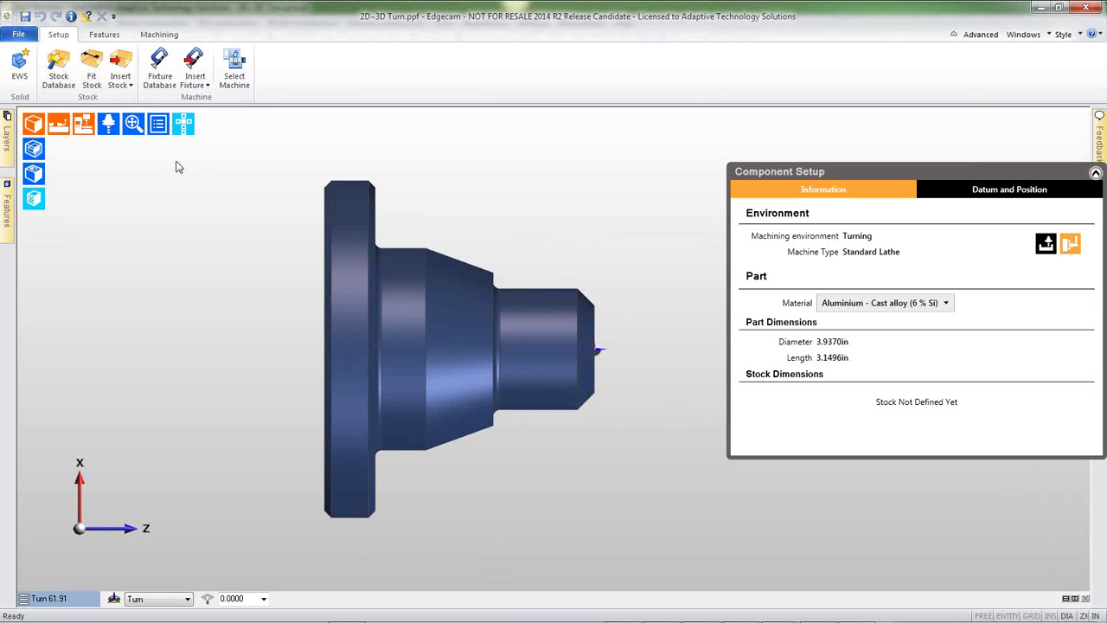
- Fit cylindrical stock around the flange with a 1 in back face offset and a 4 in stock diameter
click(92, 78)
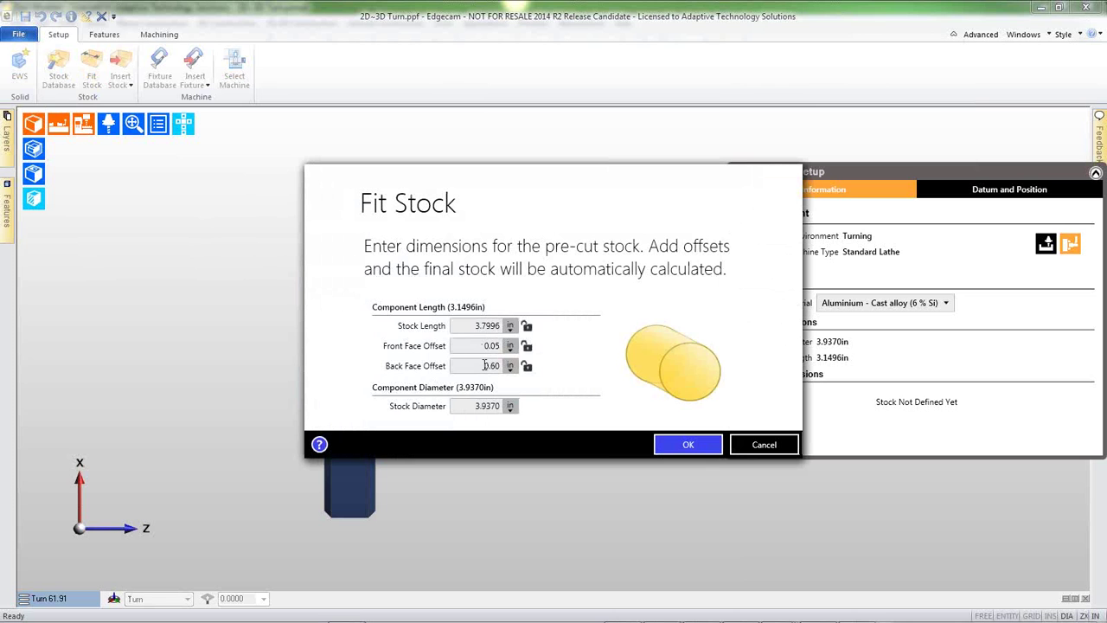
click(485, 365)
text(1.)
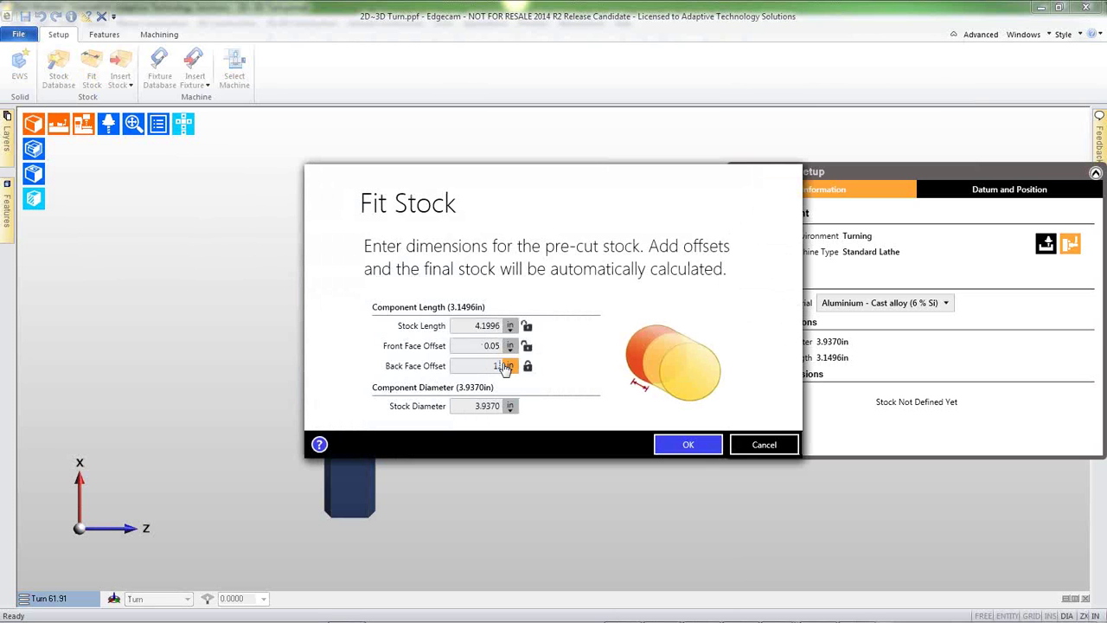
click(475, 404)
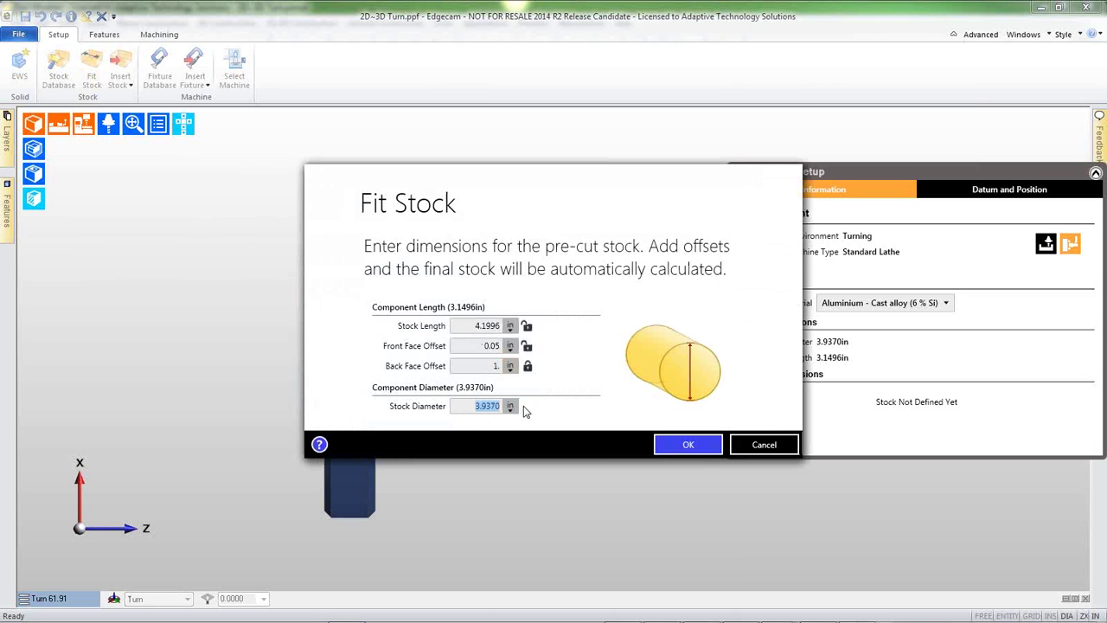
text(4)
click(679, 447)
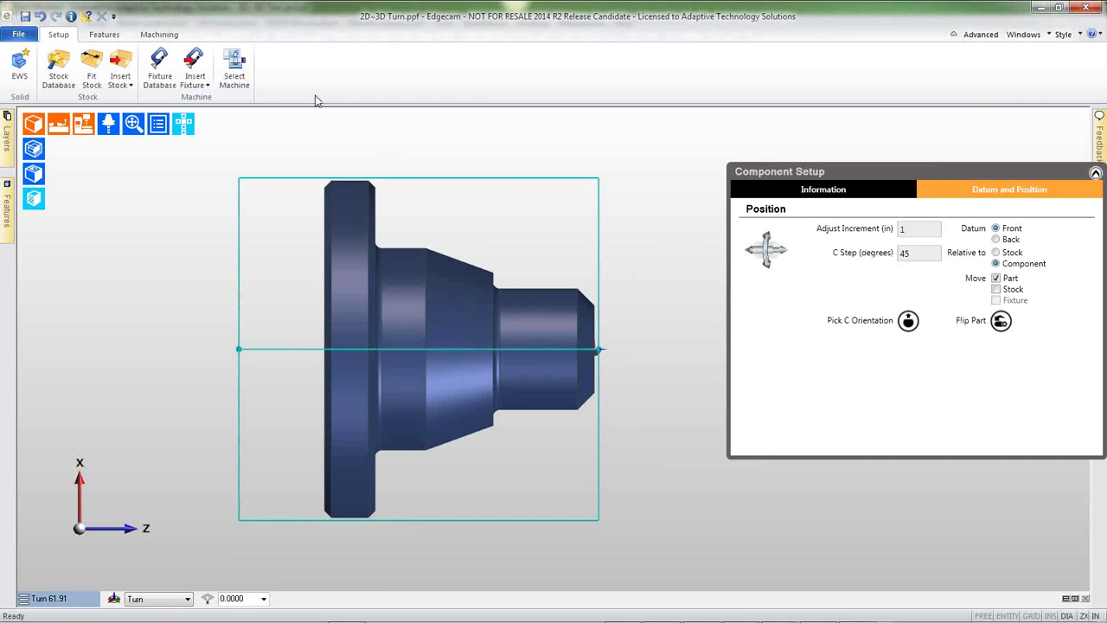
- Create the turning sequence 2D~3D Turn on the Sample Lathe 2 CY inch.tcp machine, using the unlocked 2D~3D Turn toolkit
click(234, 71)
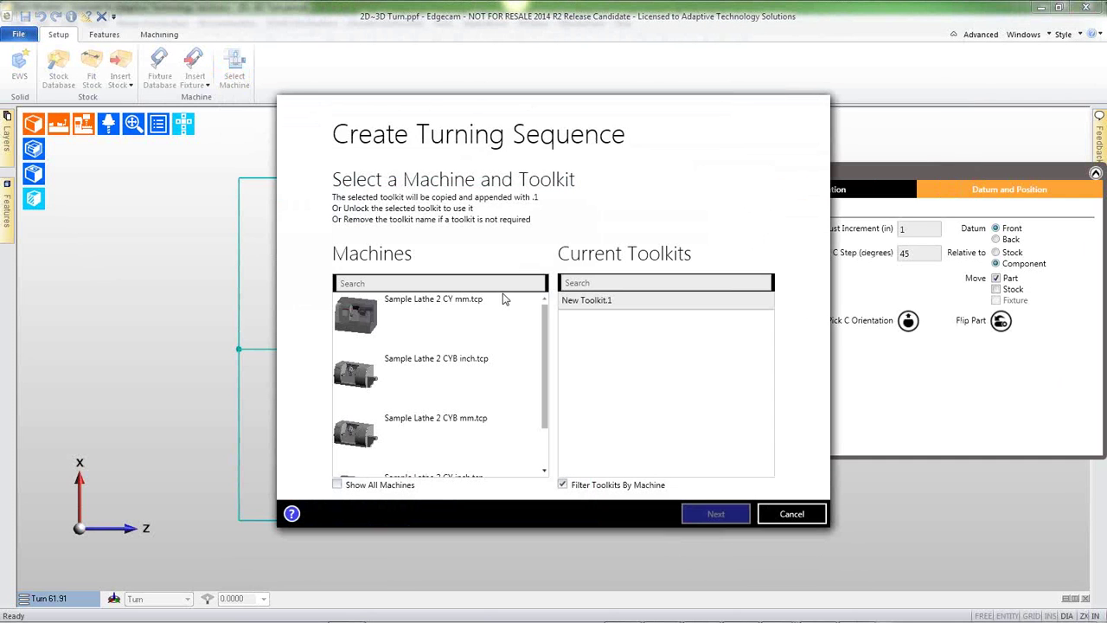
scroll(545, 387, down, 2)
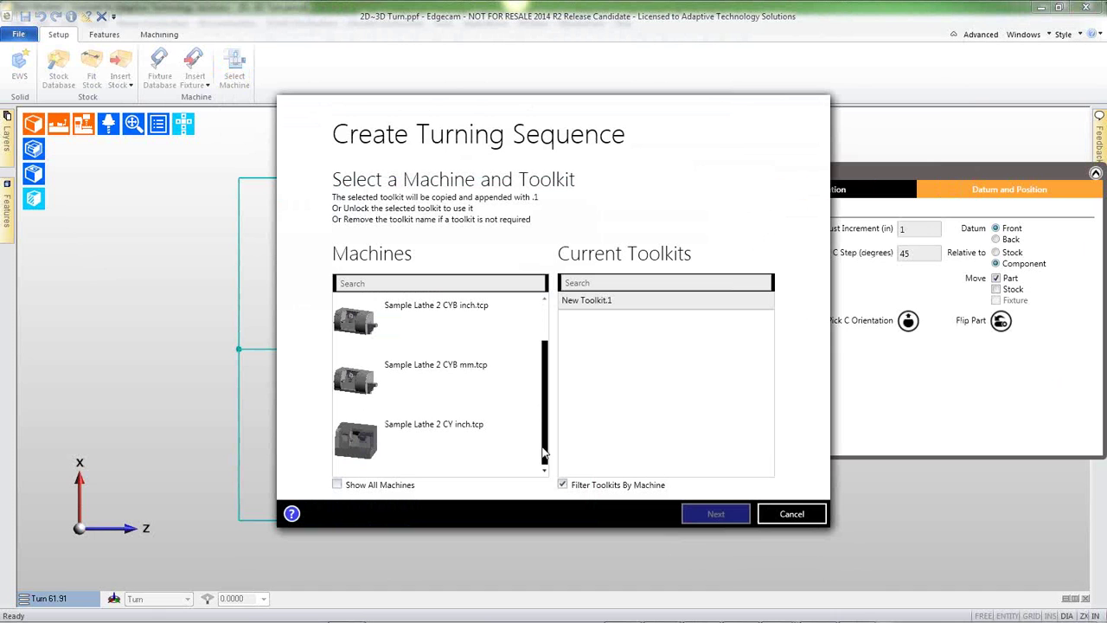
click(455, 442)
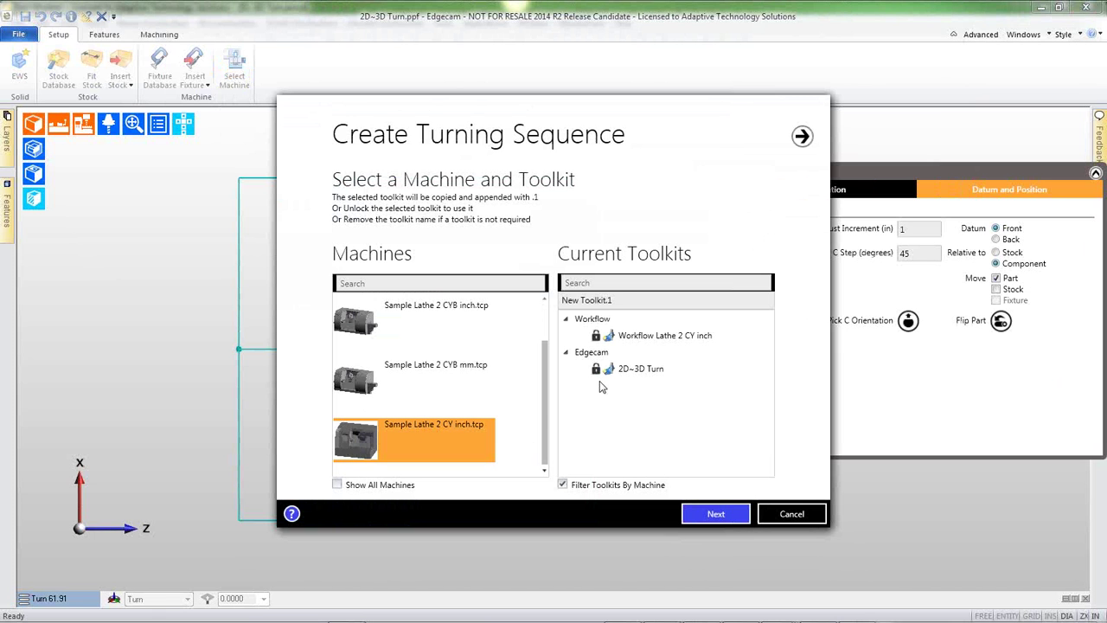
click(596, 369)
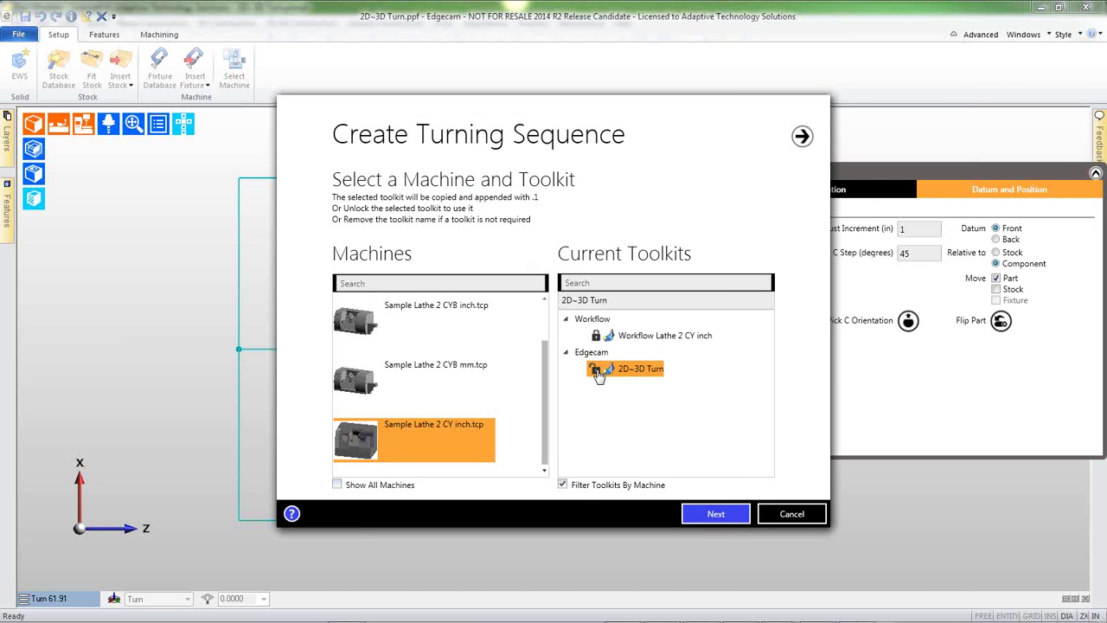
click(715, 518)
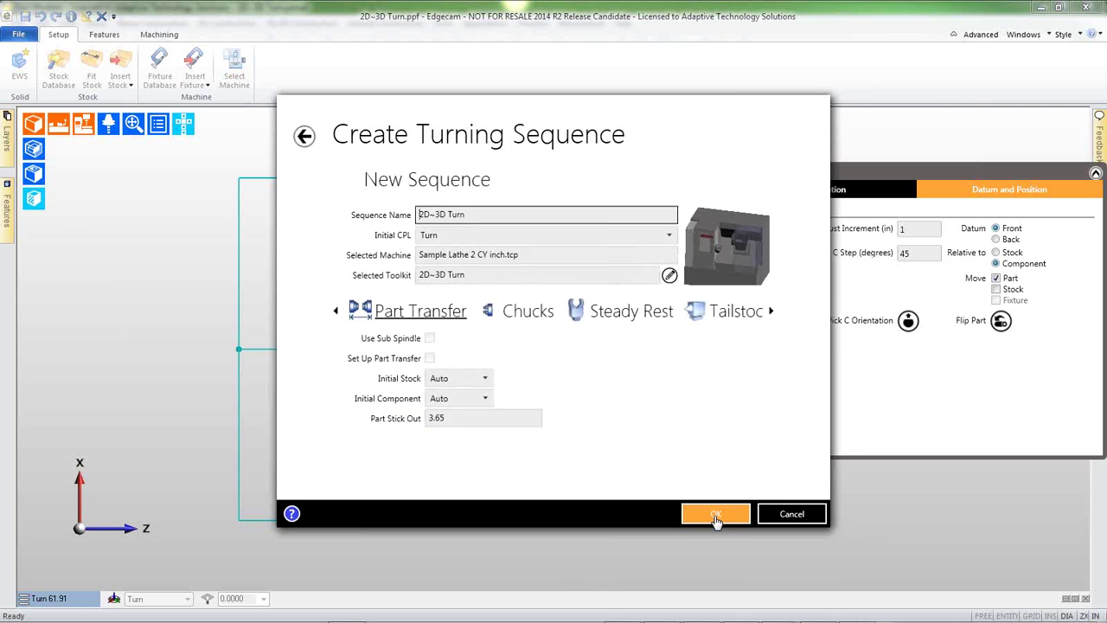
click(716, 517)
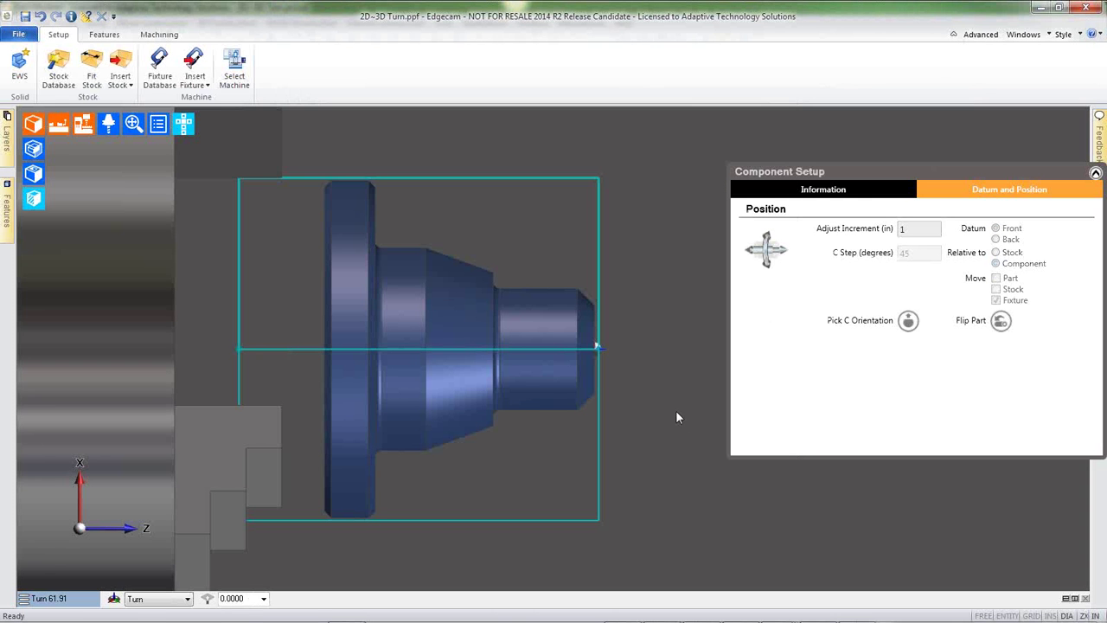
- Examine the whole lathe from an angled view, return to the Turn view and zoom in on the flange in the chuck
middle_drag(678, 417, 676, 417)
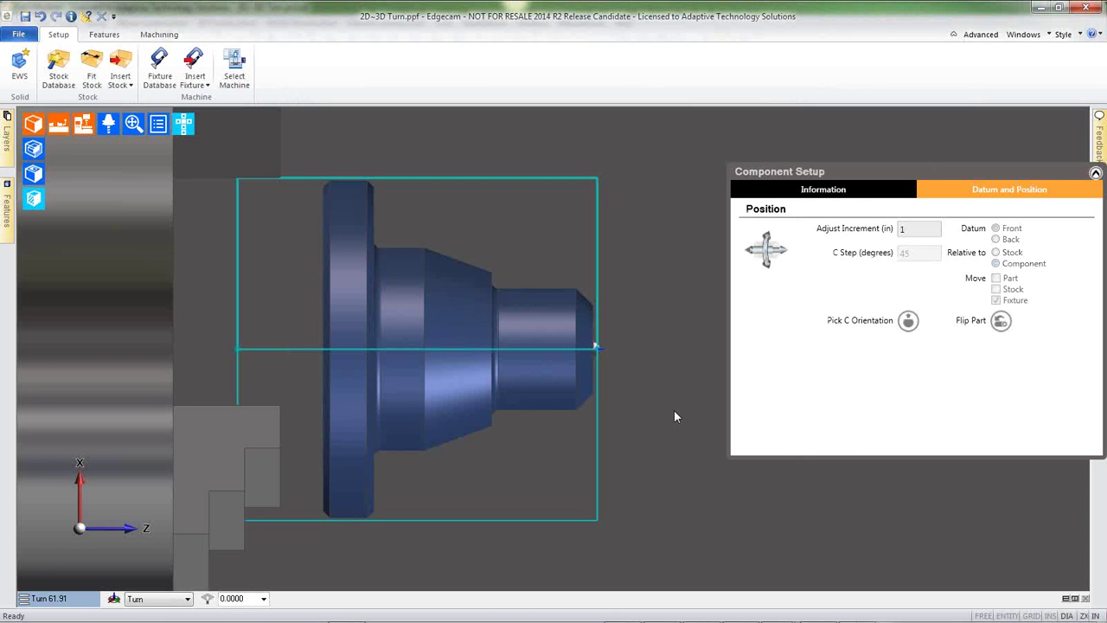
scroll(674, 409, down, 2)
scroll(674, 409, down, 2)
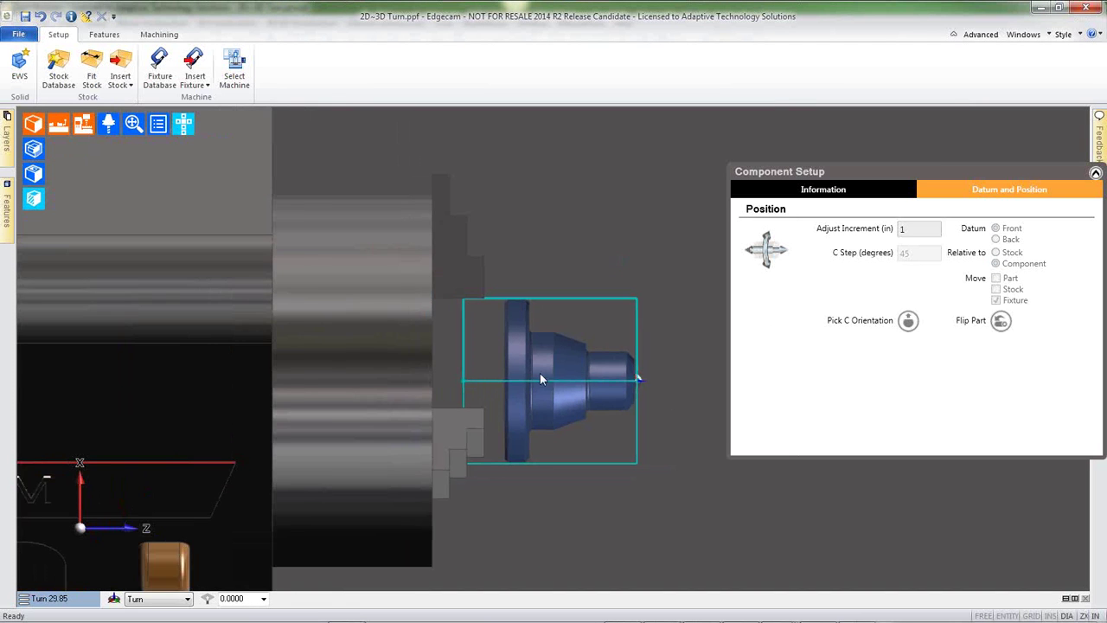
scroll(421, 334, down, 6)
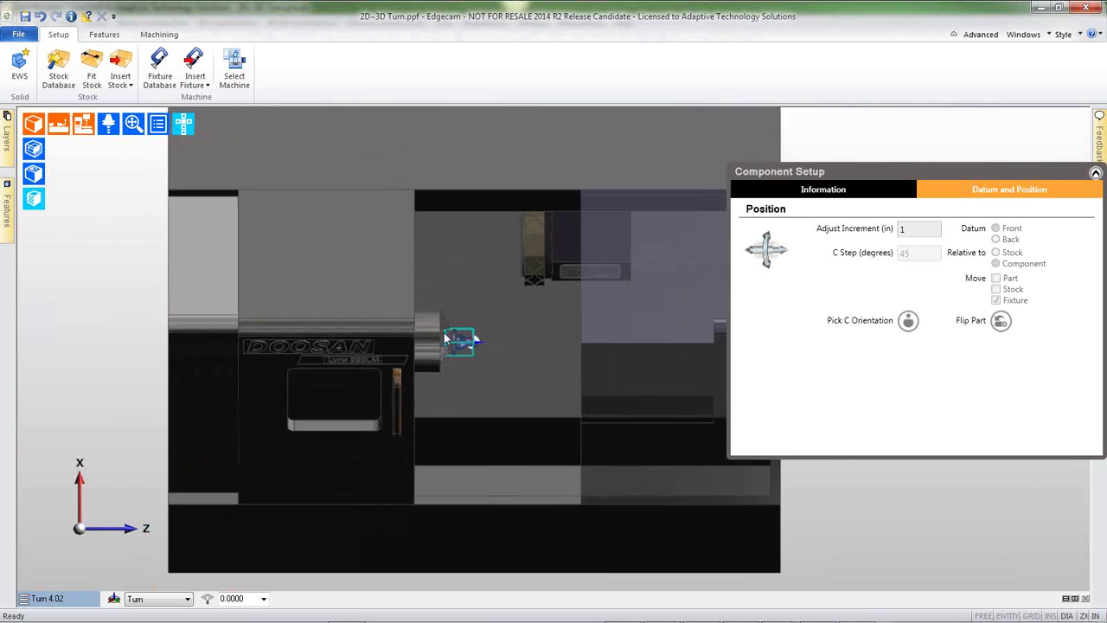
mouse_move(527, 366)
middle_down()
mouse_move(415, 348)
mouse_move(512, 362)
middle_up()
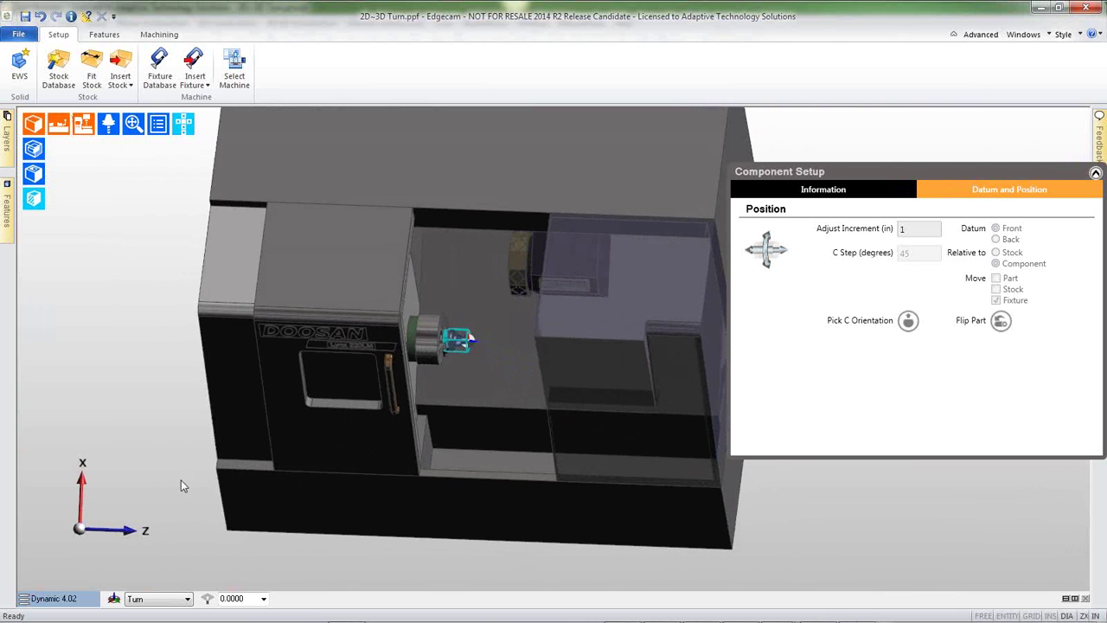
click(183, 125)
click(161, 173)
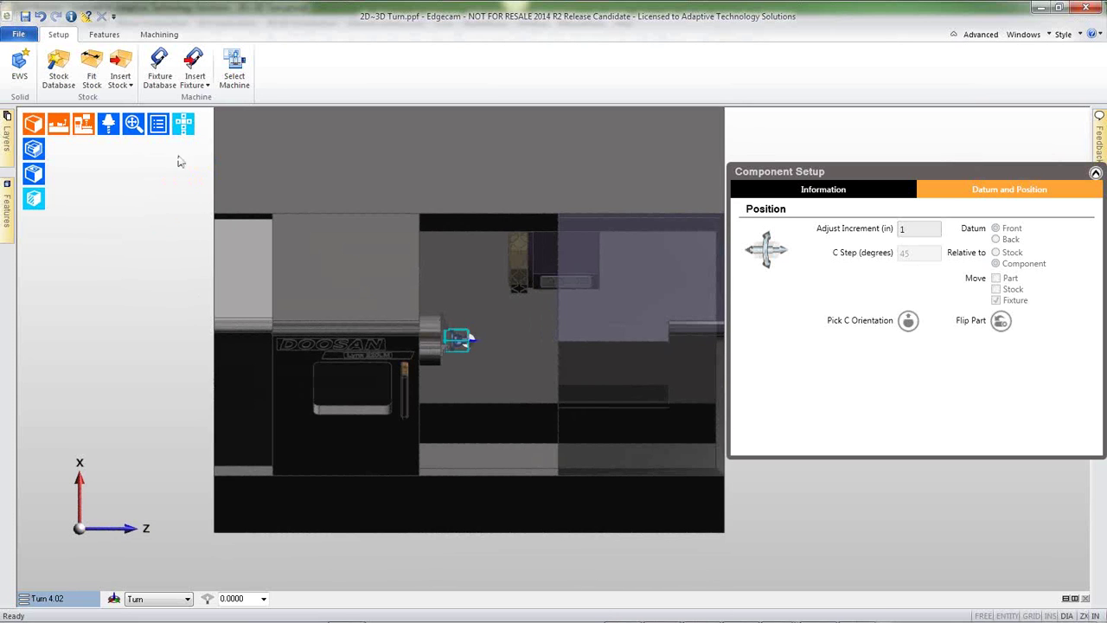
click(134, 123)
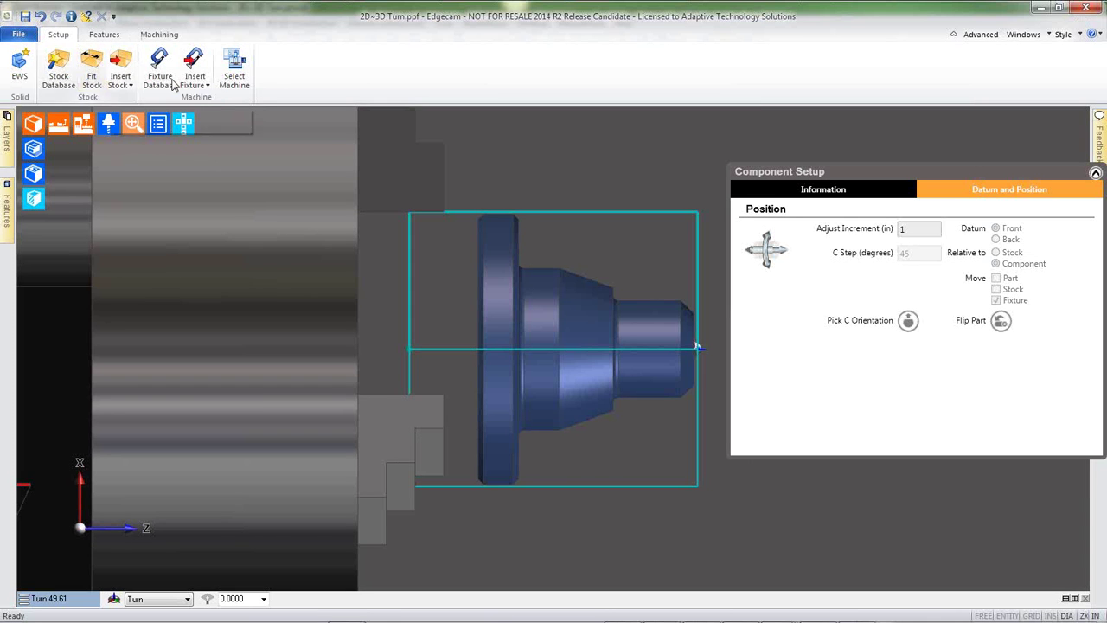
- Find the flange's turning features with Turn Profiles, Front Face Profiles and Bore Profiles enabled
click(105, 37)
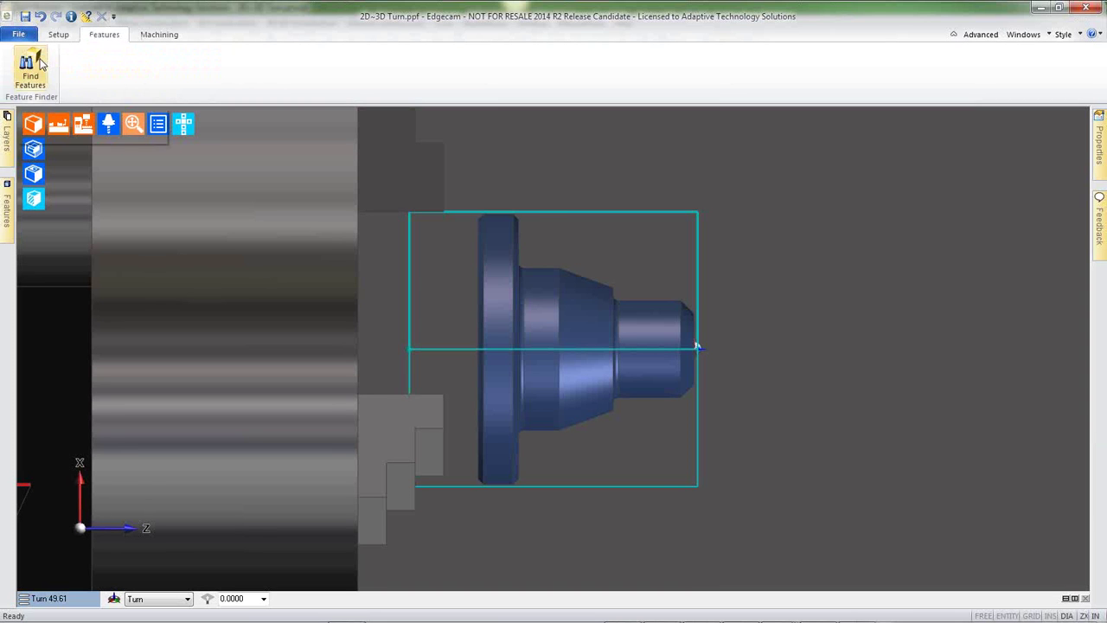
click(34, 64)
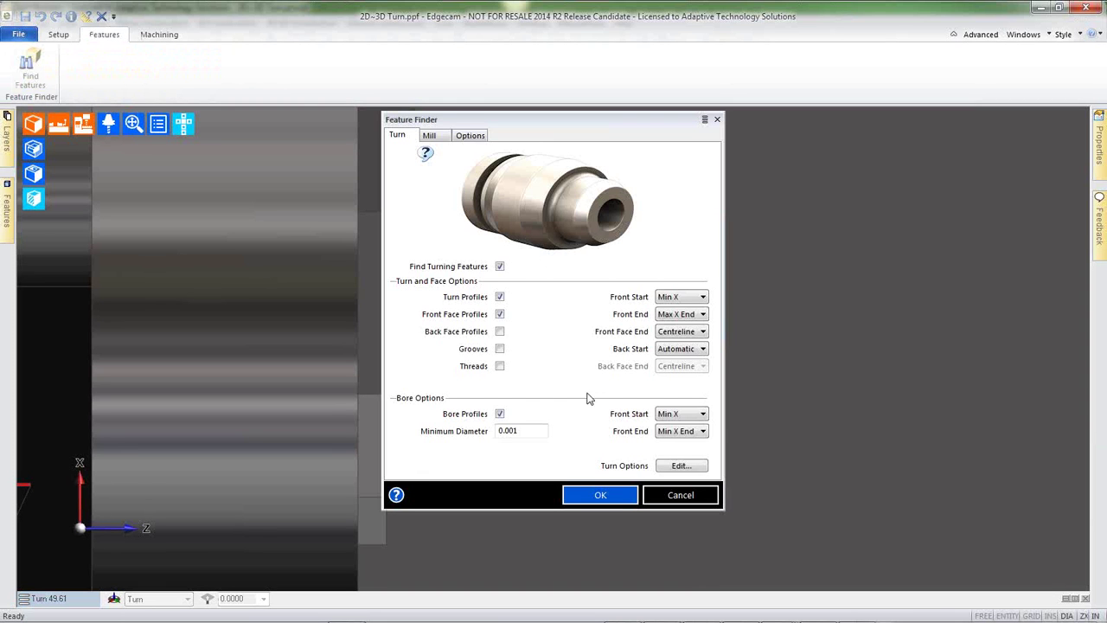
click(616, 497)
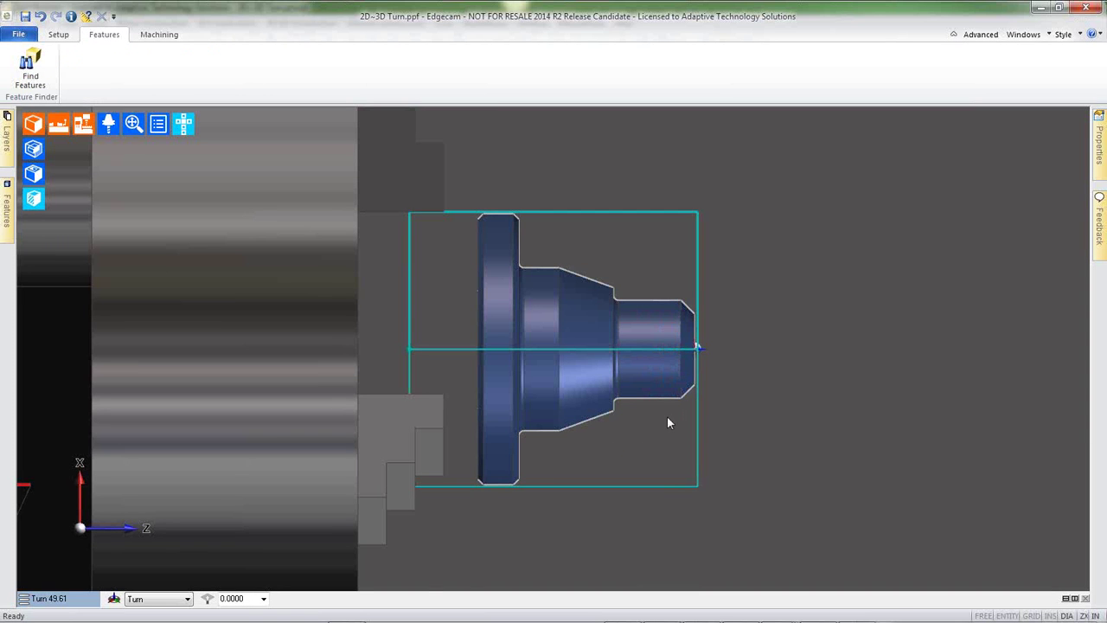
middle_drag(668, 423, 609, 424)
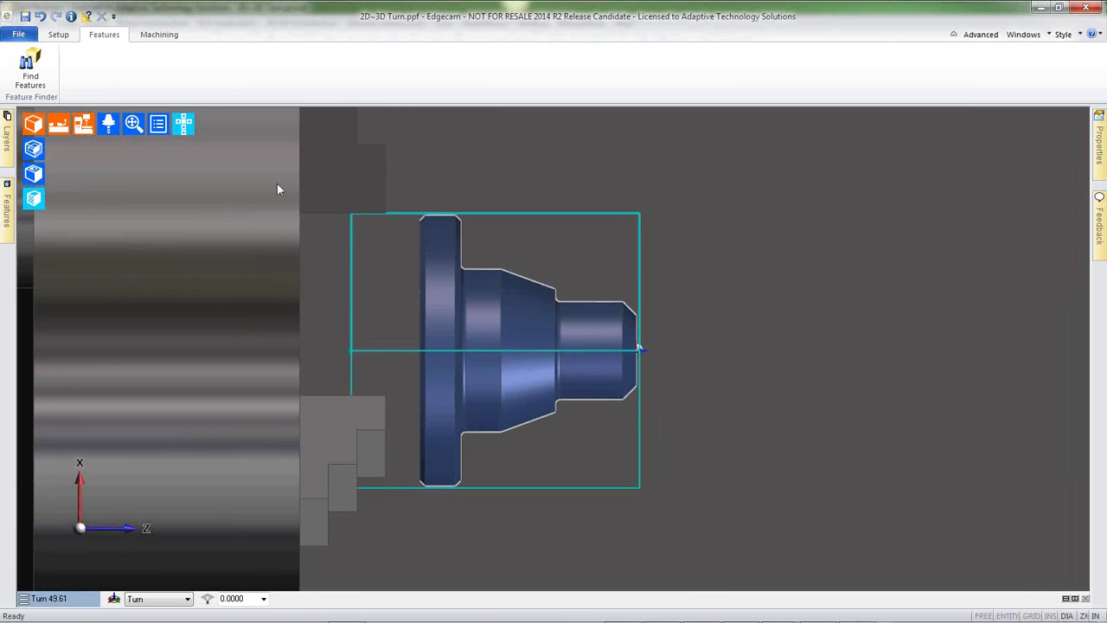
- Plan the machining and apply the Front Face and Front Turn operations for both roughing and finishing on Spindle 1
click(160, 34)
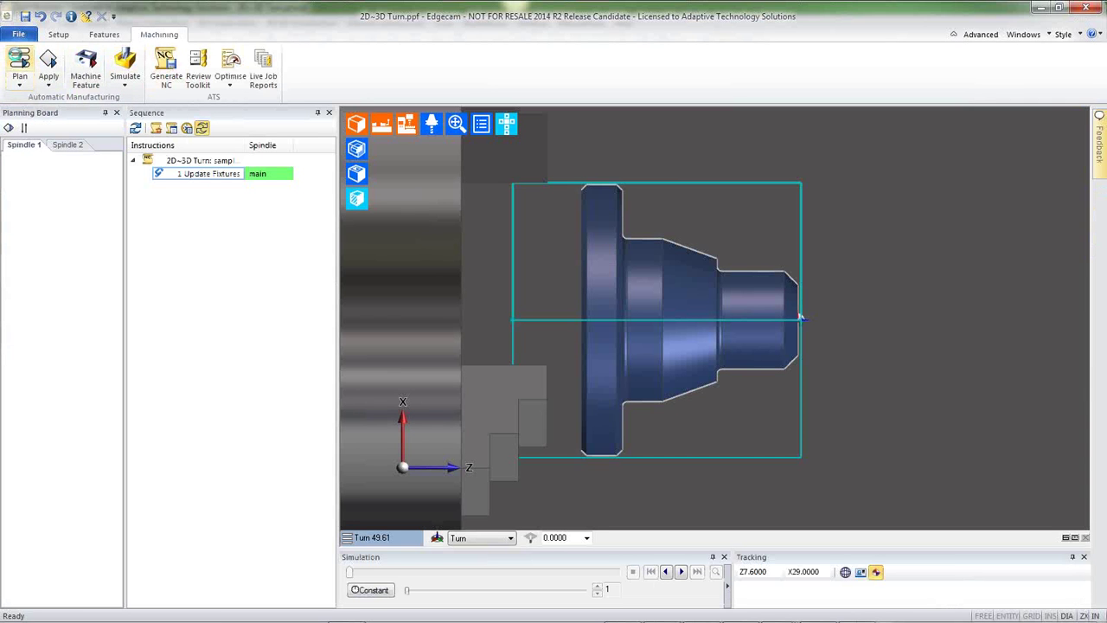
click(19, 67)
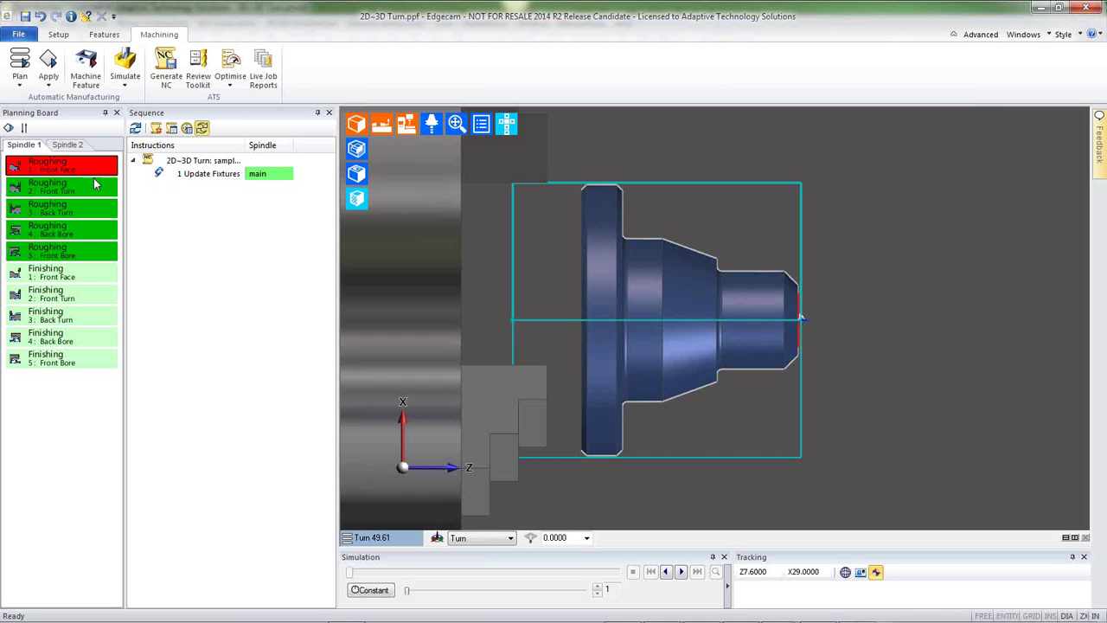
click(95, 186)
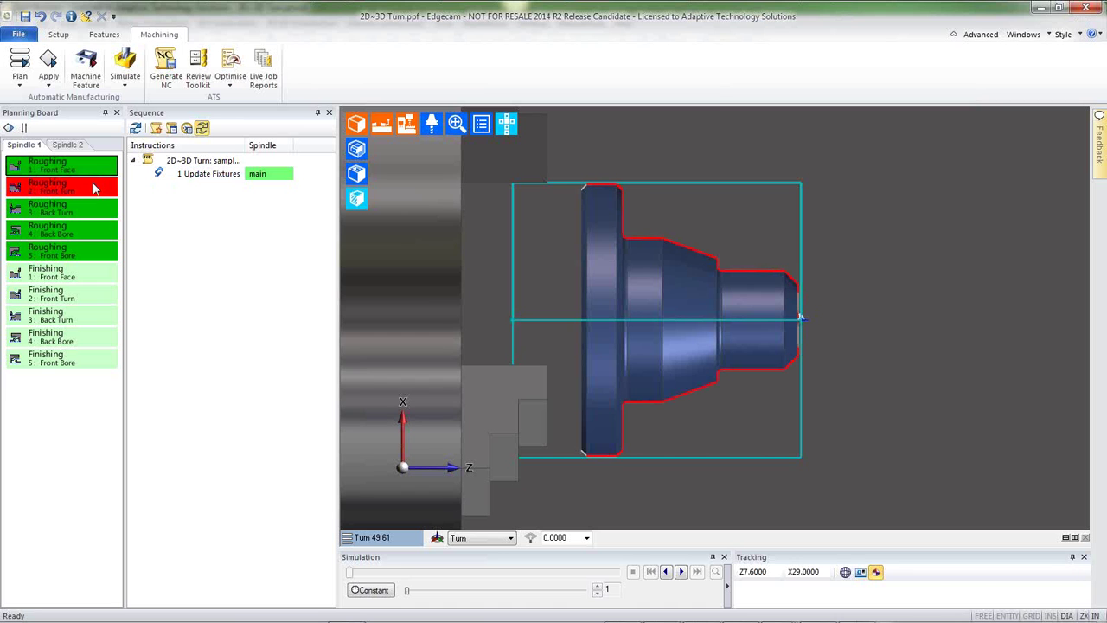
right_click(93, 276)
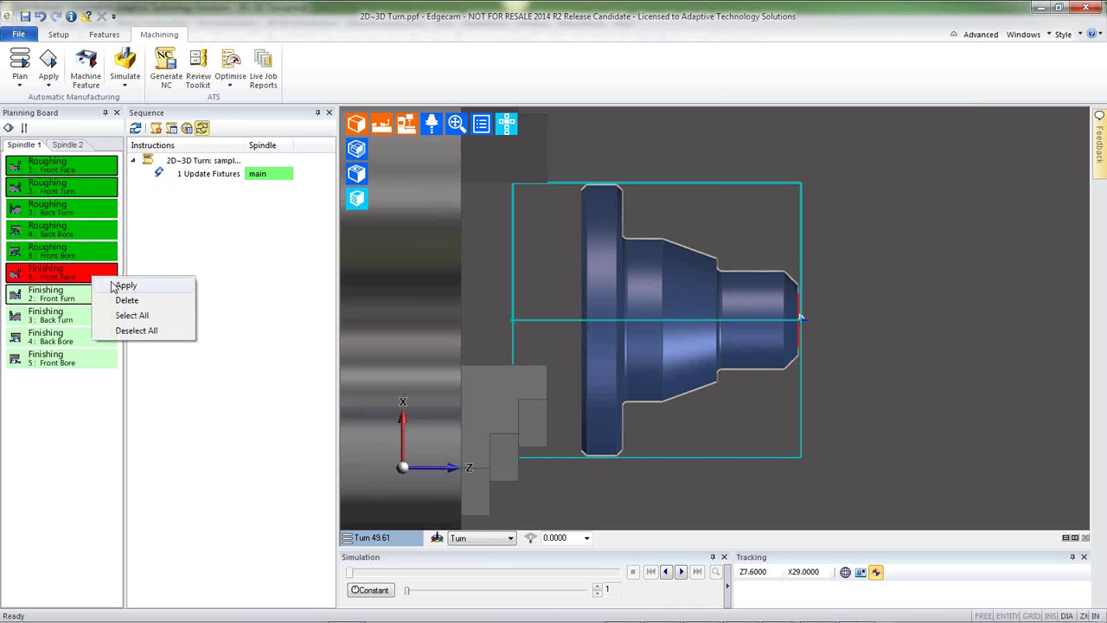
click(119, 284)
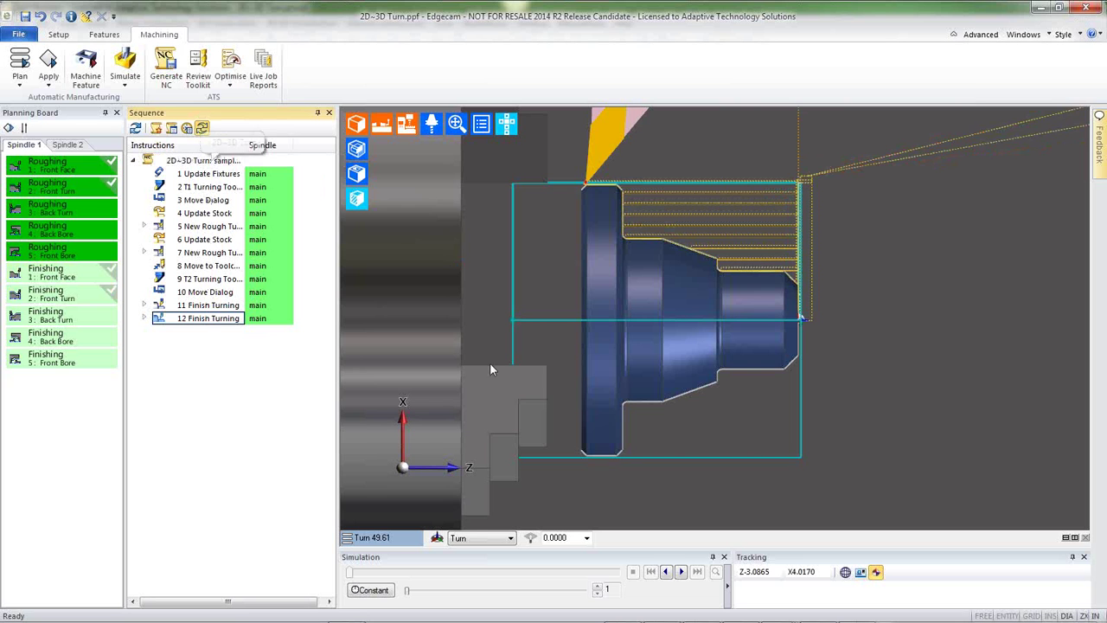
- Open the flange's turning sequence in the machine simulator
middle_drag(596, 337, 515, 341)
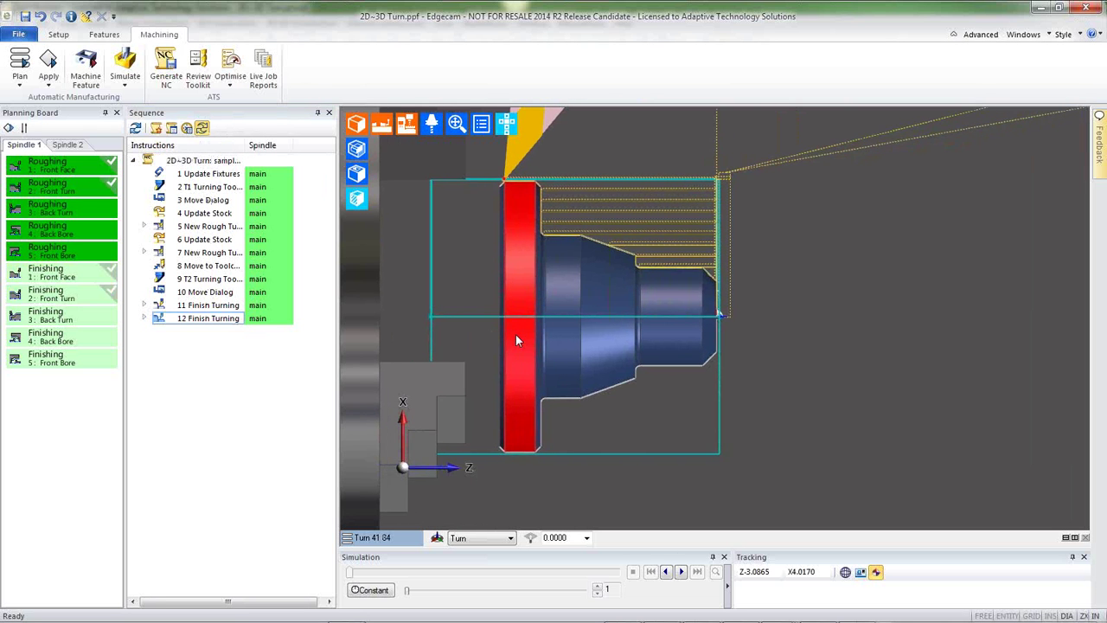
scroll(515, 341, down, 2)
mouse_move(534, 301)
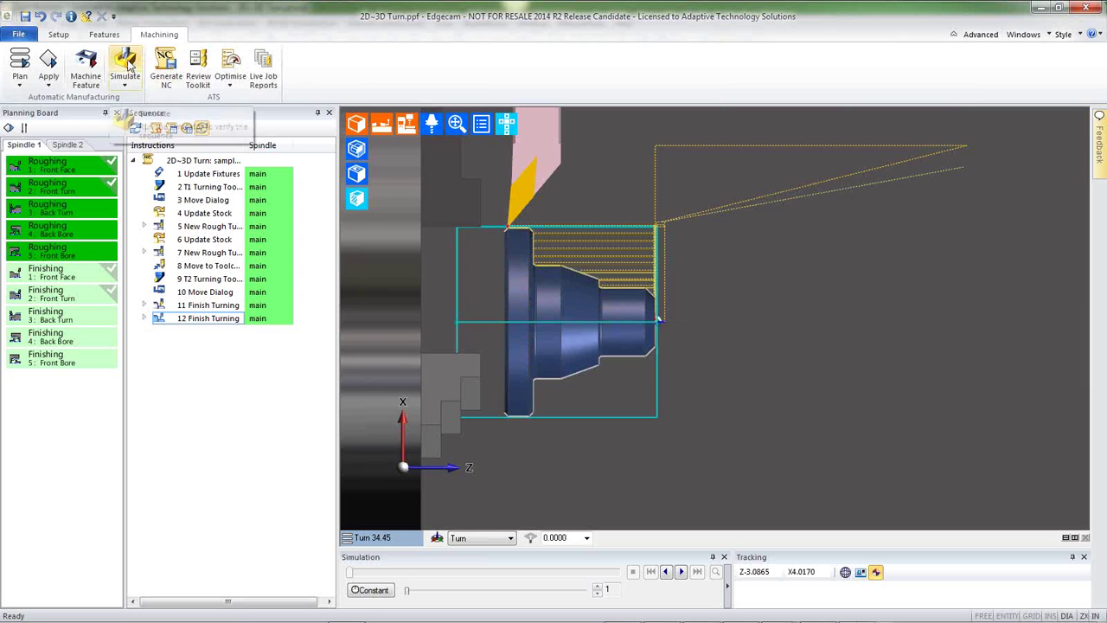
click(125, 62)
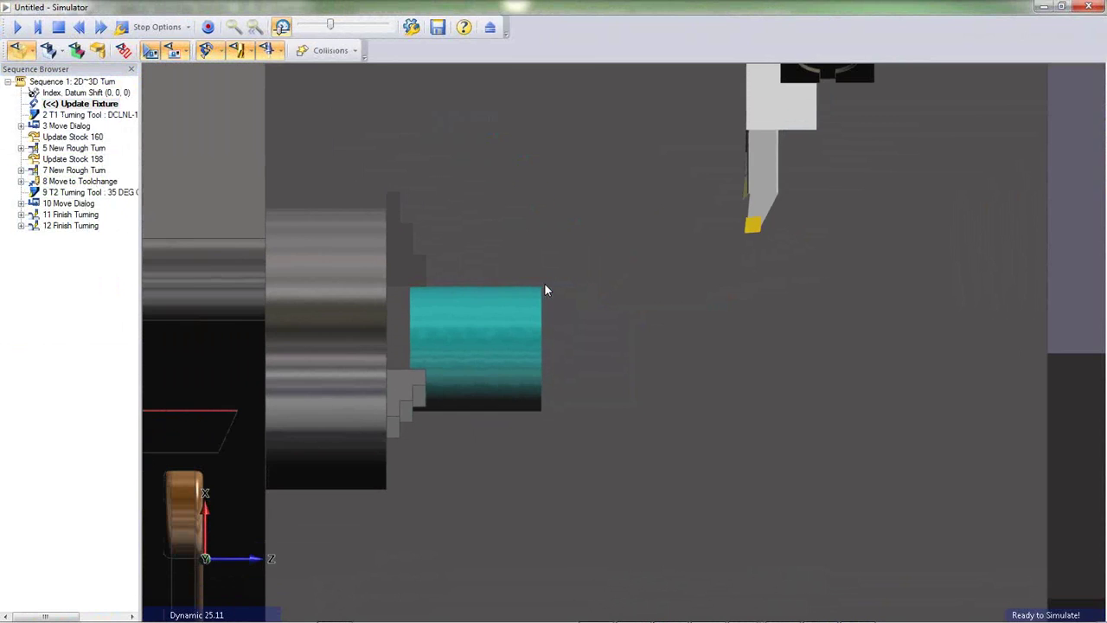
- Run the simulation from facing and rough turning through finish turning, slowing playback for the roughing cuts and speeding it up for the rest
scroll(544, 290, down, 5)
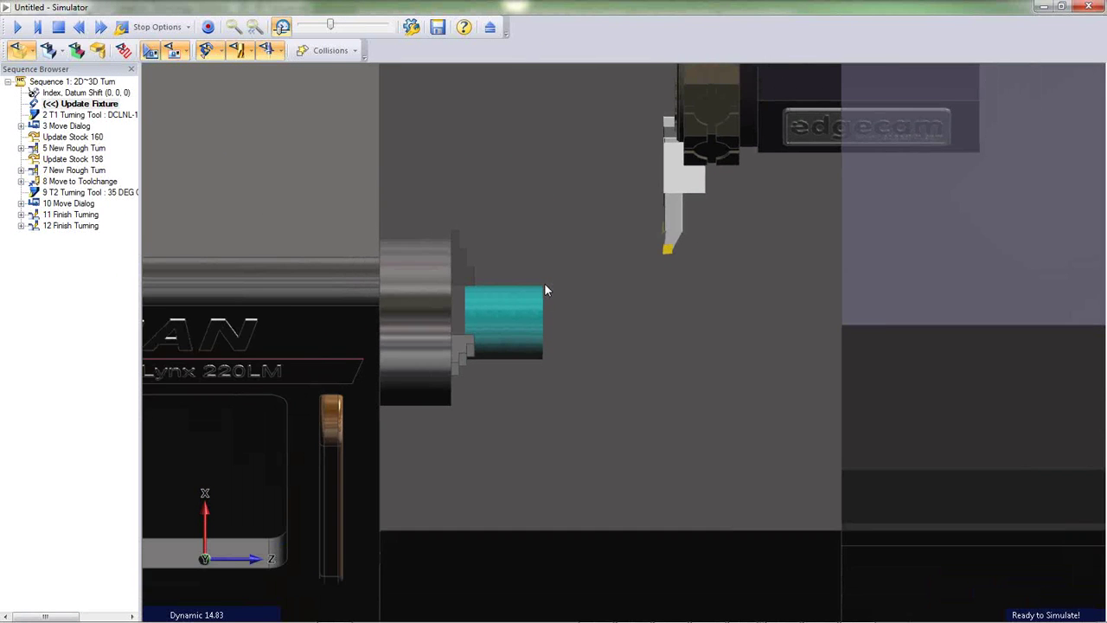
scroll(544, 290, down, 2)
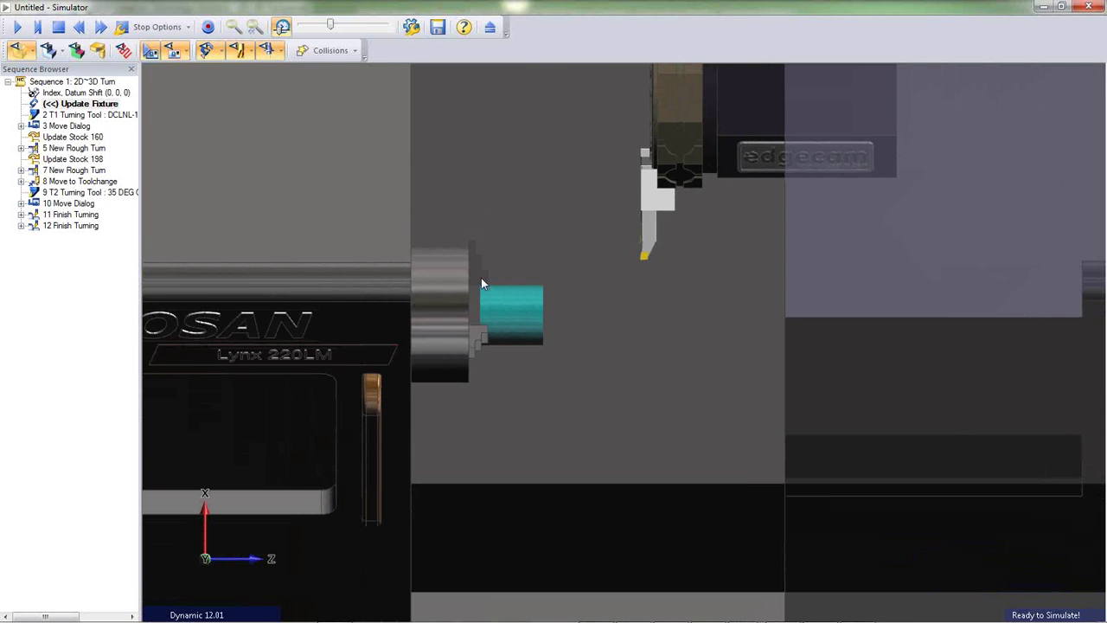
scroll(481, 281, up, 4)
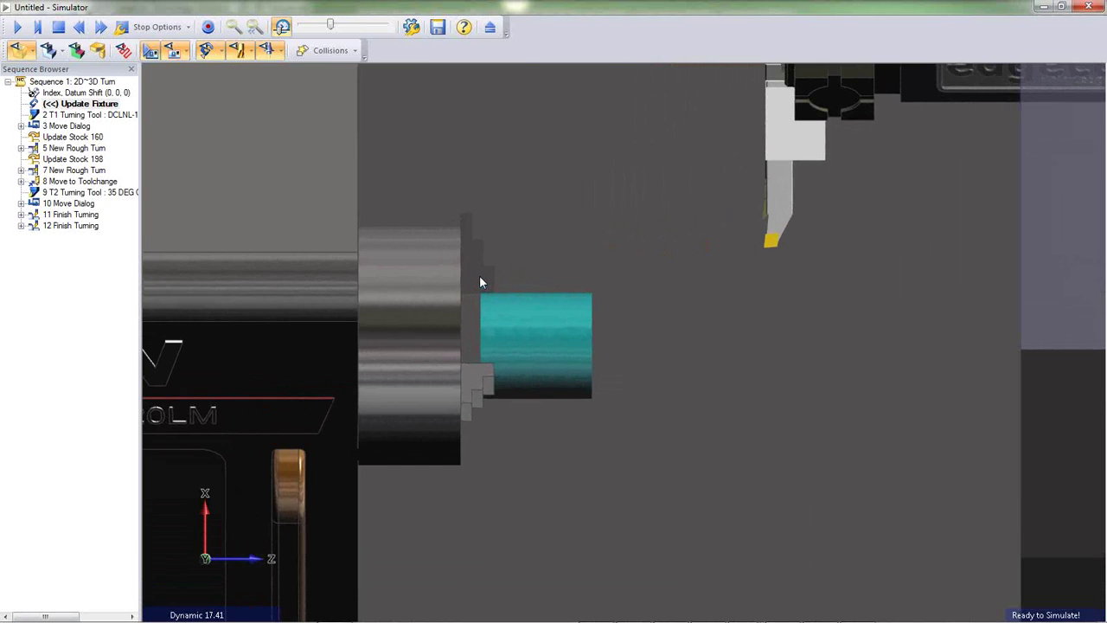
scroll(481, 281, up, 4)
middle_drag(606, 228, 561, 235)
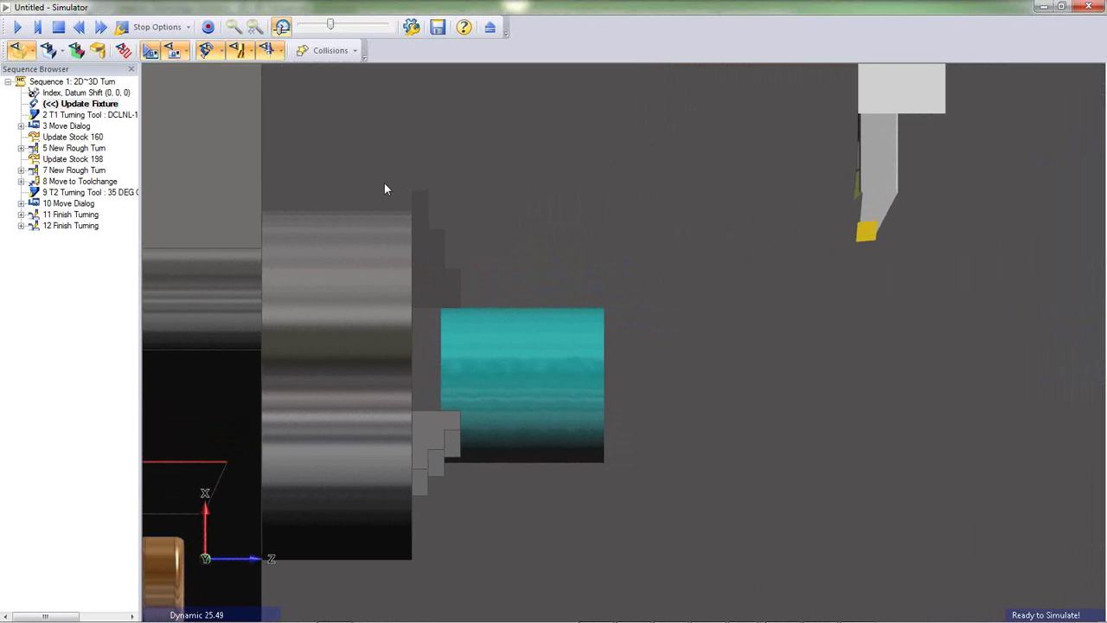
click(26, 31)
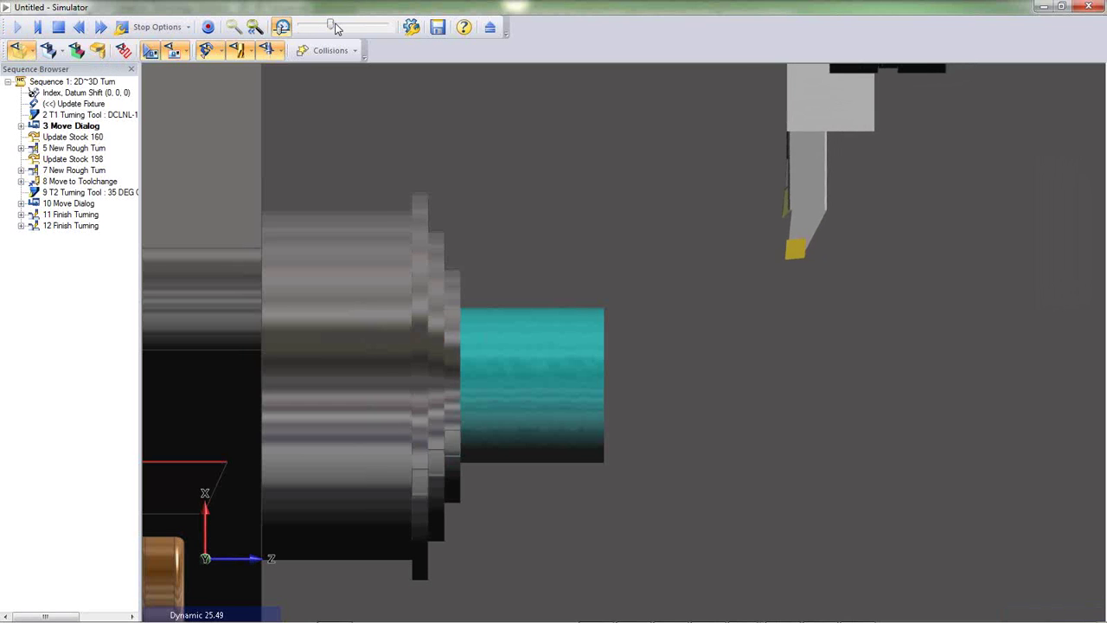
drag(330, 27, 319, 28)
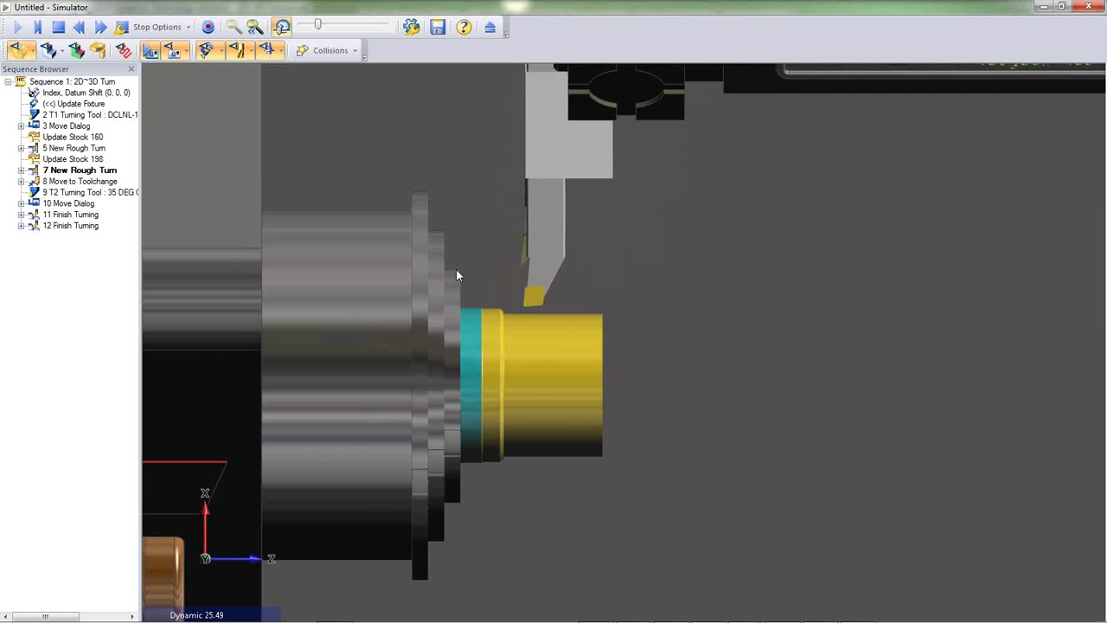
click(340, 27)
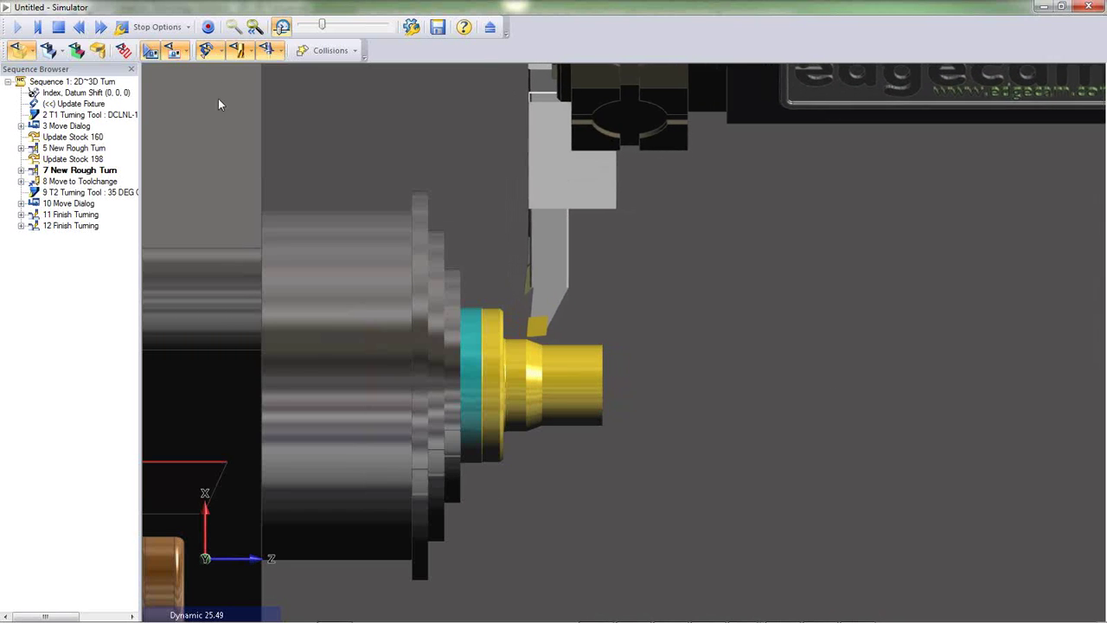
drag(320, 31, 333, 32)
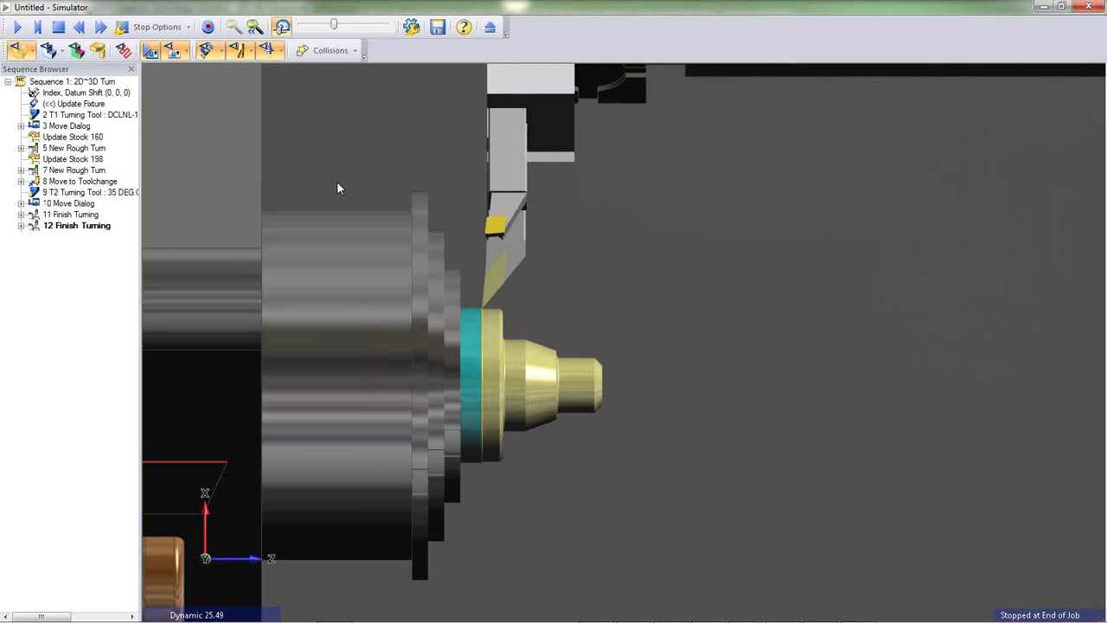
scroll(337, 181, down, 2)
scroll(449, 204, down, 1)
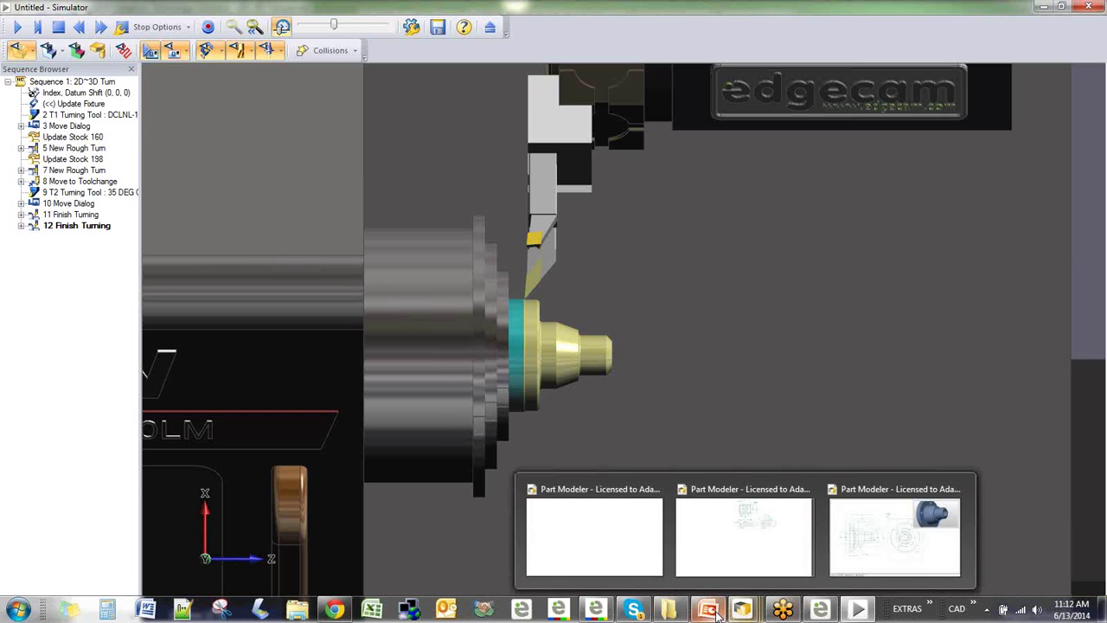
- Switch to the PMOD 2D~3D.pptx presentation in PowerPoint and show its Contact Information slide full screen
click(711, 612)
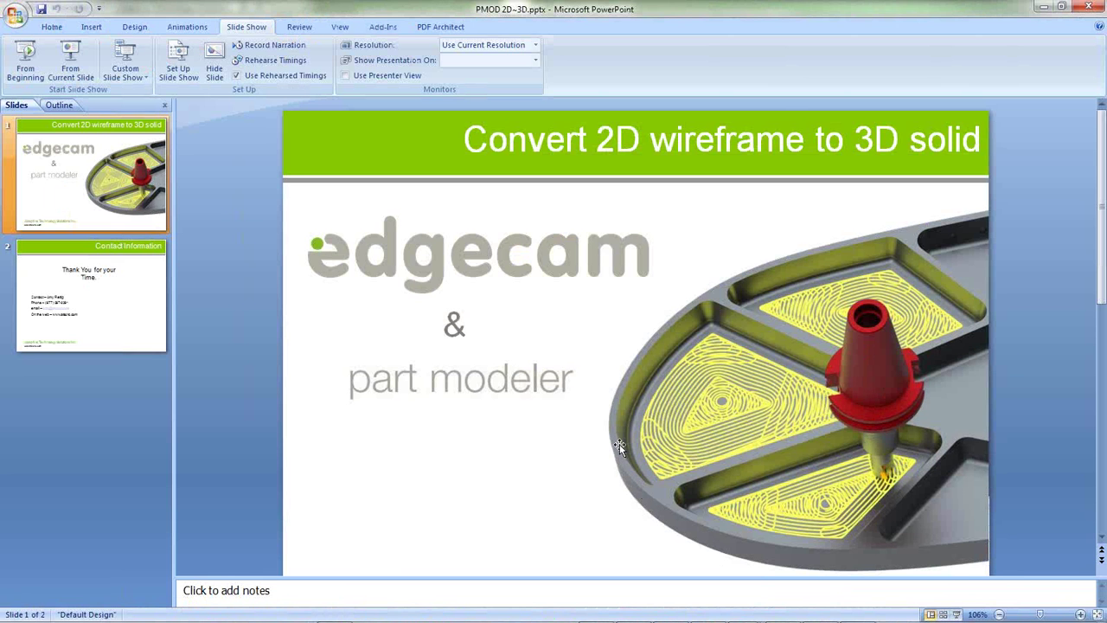
scroll(620, 444, down, 3)
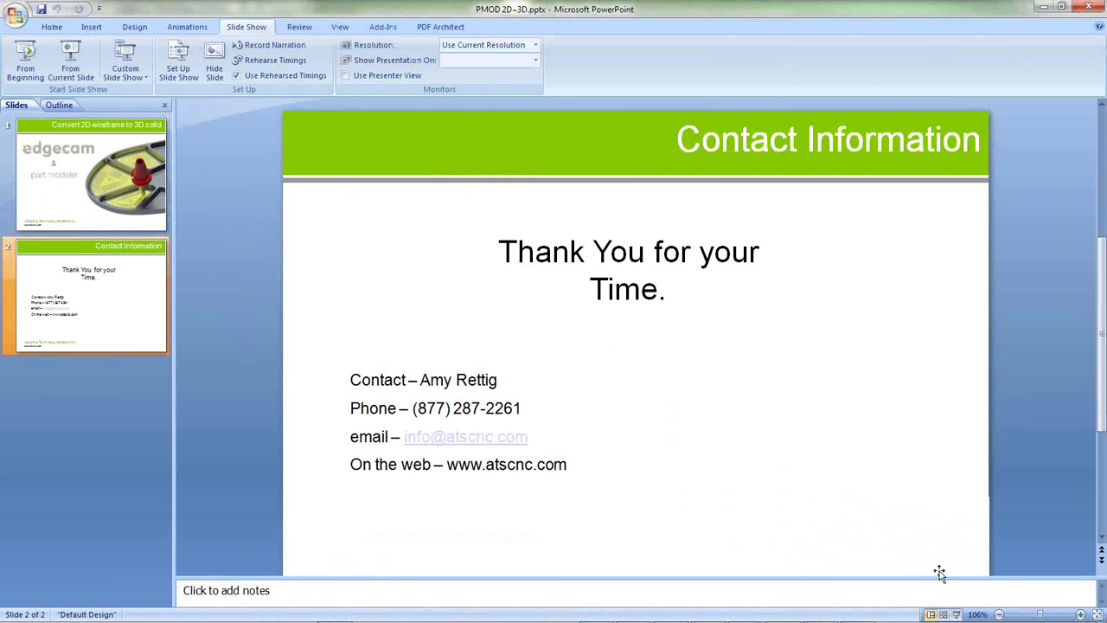
click(957, 614)
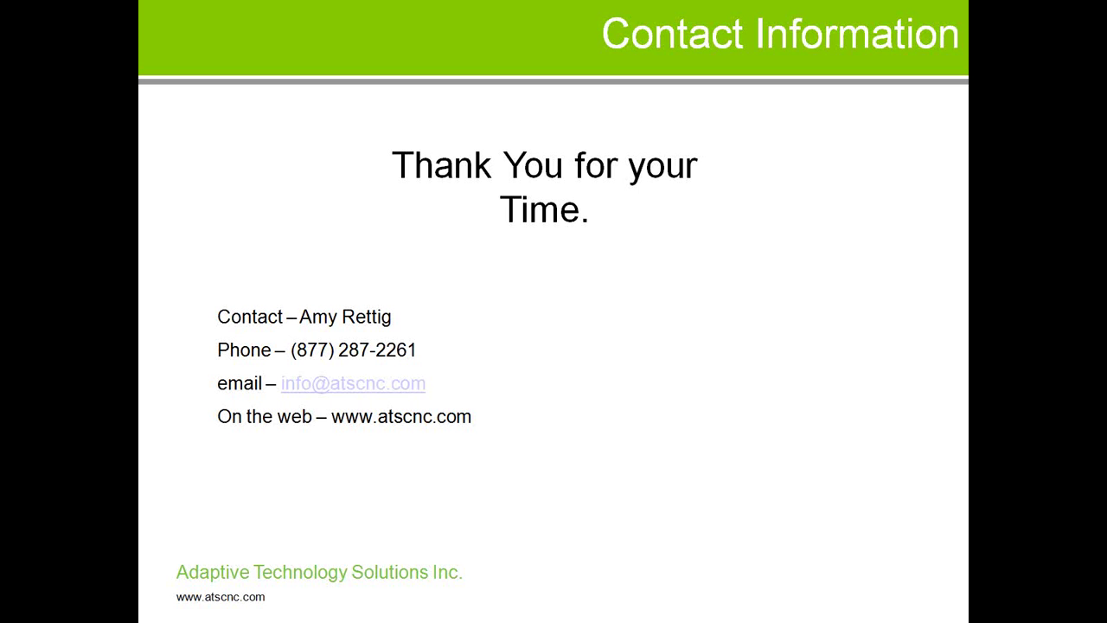